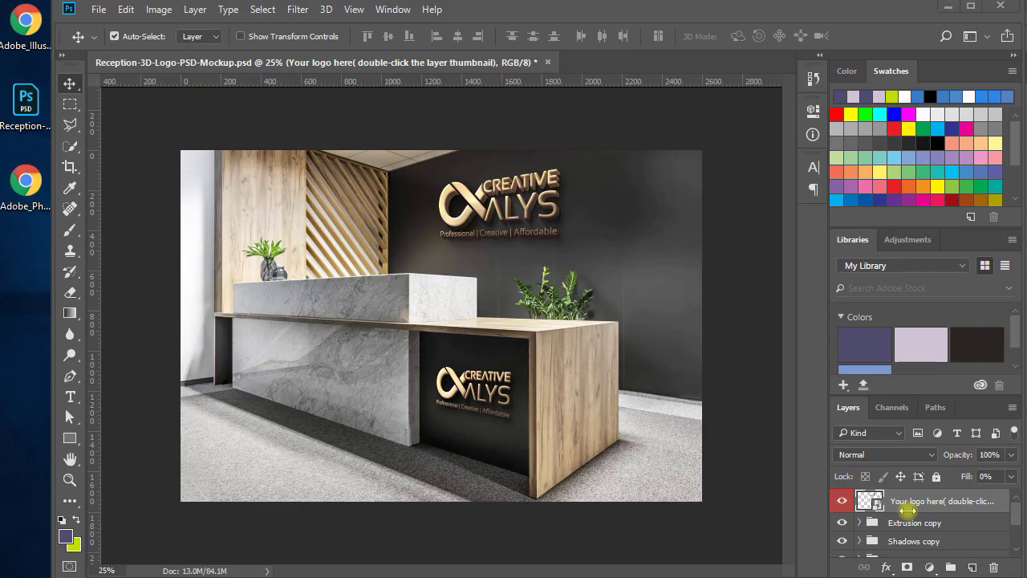
Collapse the Libraries area and widen the layer list so that every mockup layer and its name can be read
{"action": "key", "text": "space"}
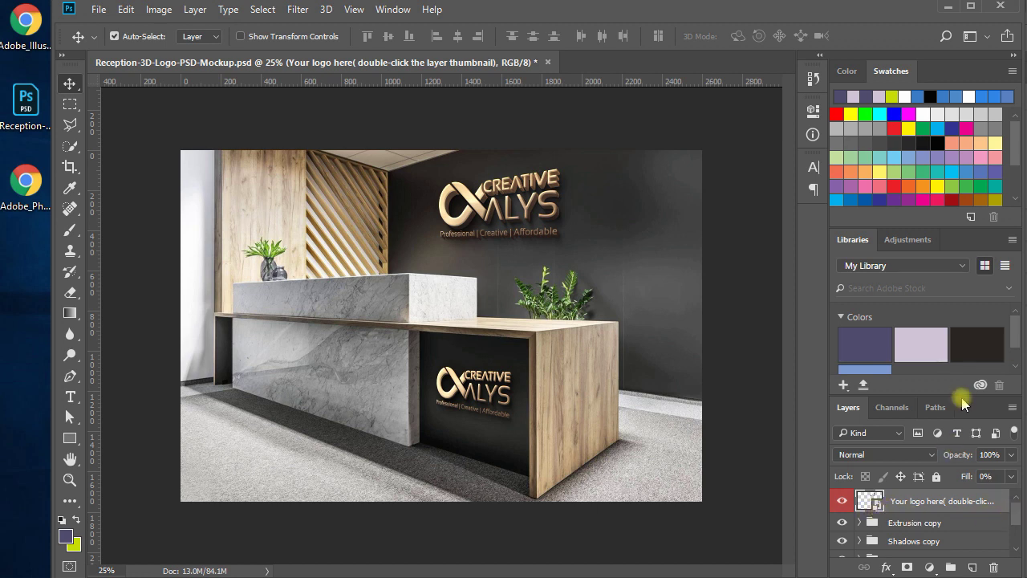
{"action": "left_click_drag", "start_coordinate": [964, 399], "coordinate": [977, 276]}
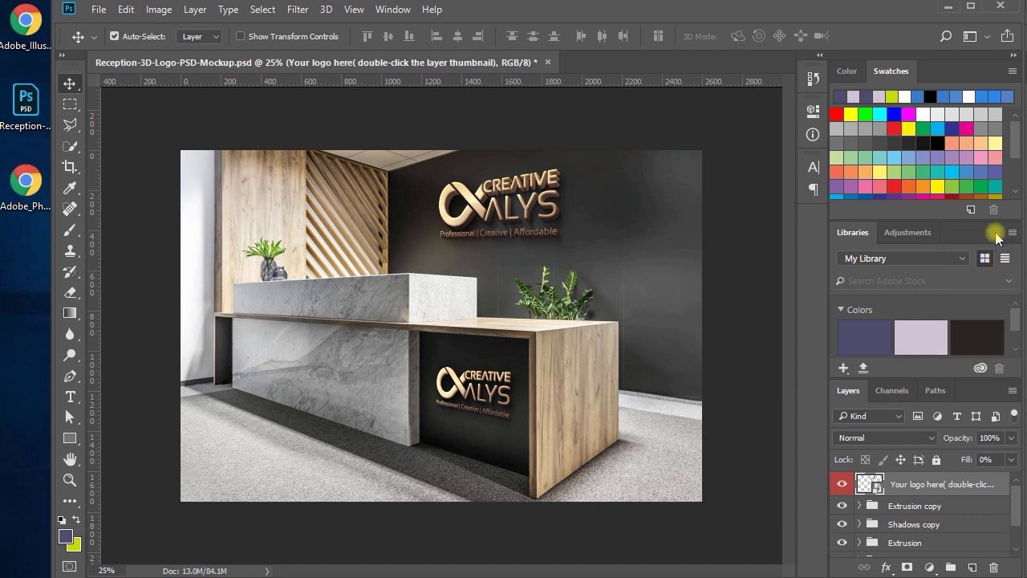
{"action": "double_click", "coordinate": [852, 232]}
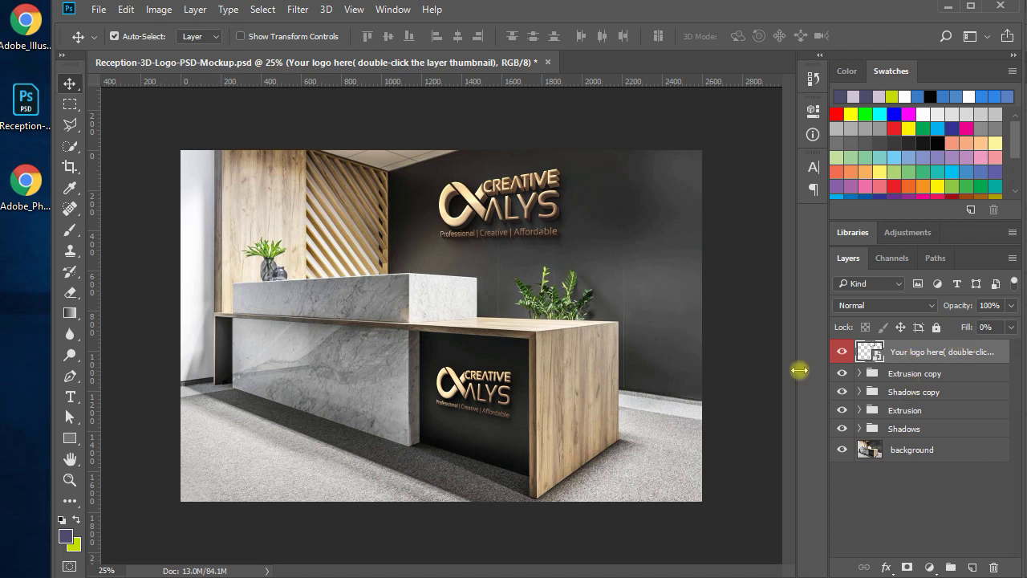
{"action": "left_click_drag", "start_coordinate": [798, 368], "coordinate": [780, 384]}
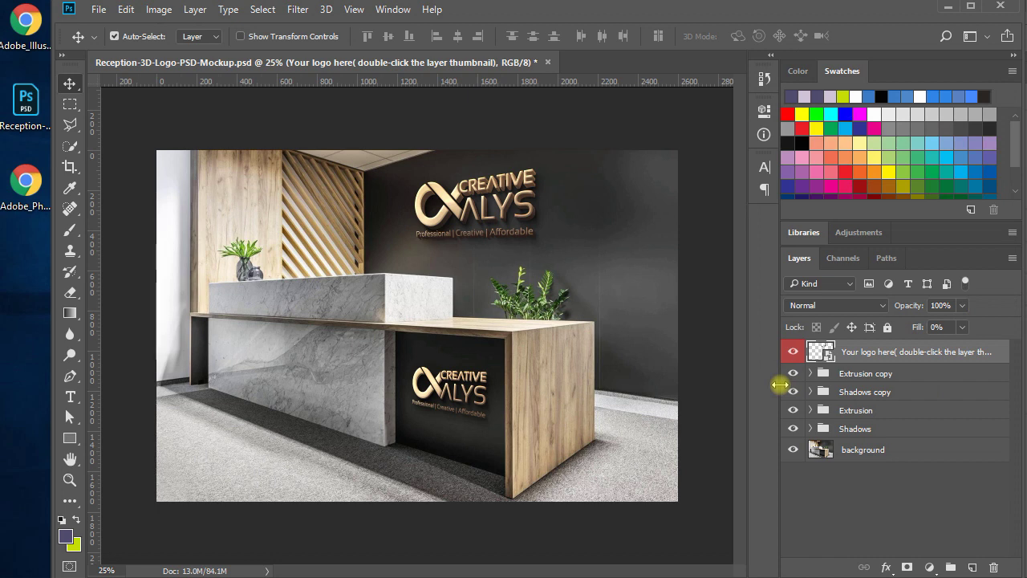
Examine the mockup's layer structure, going through the logo layer, the Extrusion and Shadows groups with their copies, and the background
{"action": "left_click", "coordinate": [872, 378]}
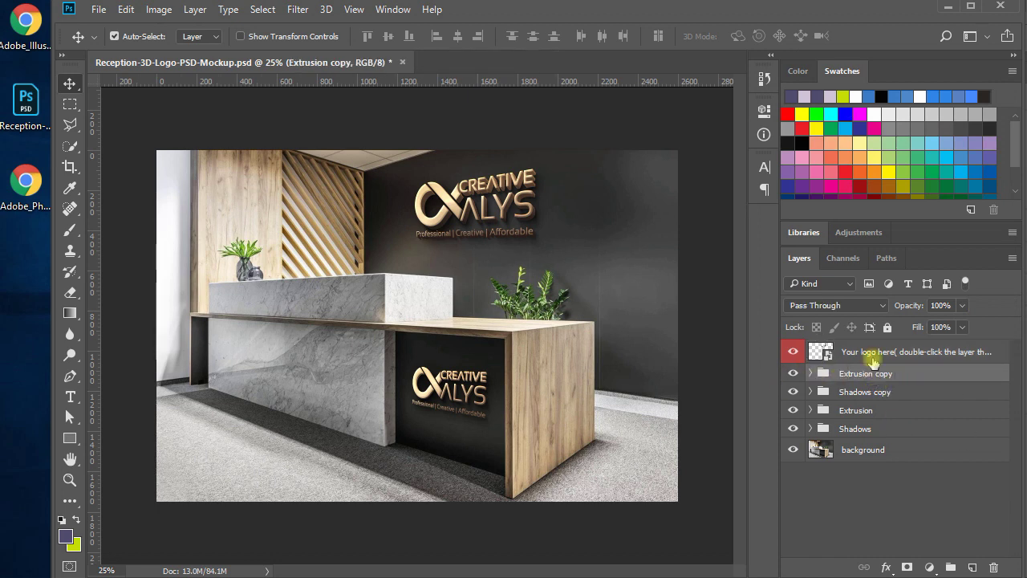
{"action": "left_click", "coordinate": [880, 354]}
{"action": "left_click", "coordinate": [862, 376]}
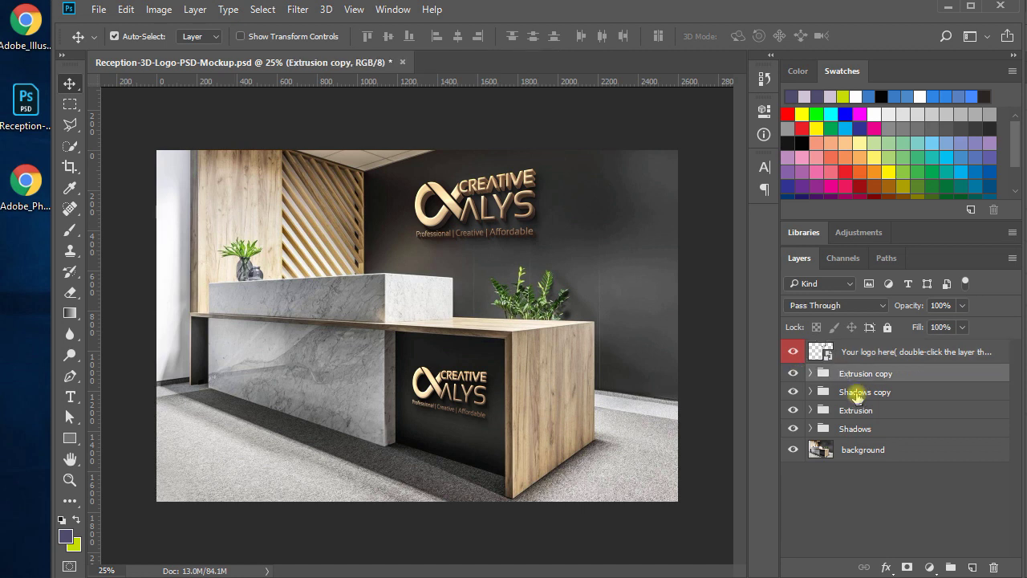
{"action": "left_click", "coordinate": [857, 392]}
{"action": "left_click", "coordinate": [856, 410]}
{"action": "left_click", "coordinate": [855, 428]}
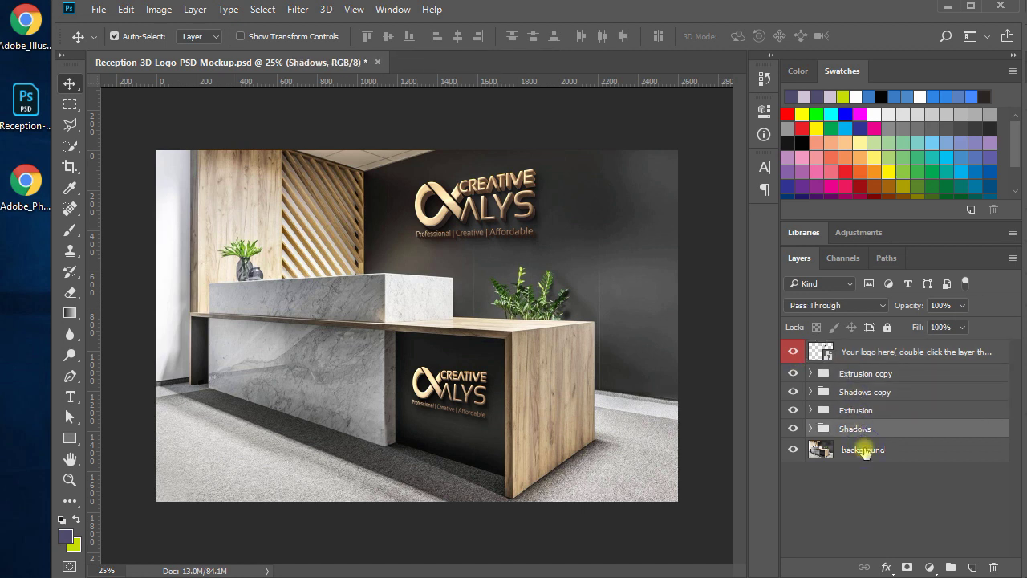
{"action": "left_click", "coordinate": [865, 451]}
Open the contents of the "Your logo here" smart object layer for editing
{"action": "left_click", "coordinate": [850, 355]}
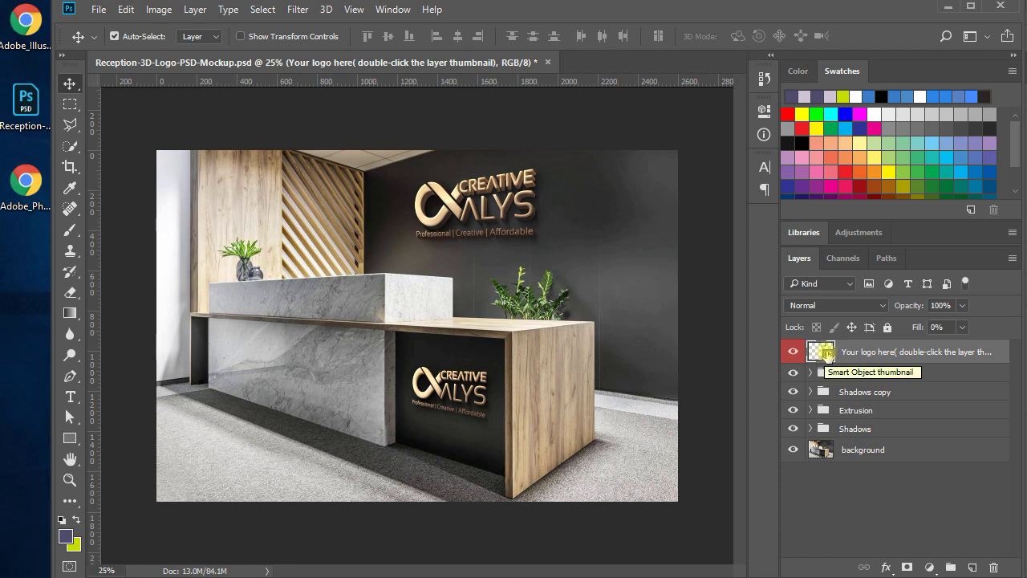
{"action": "double_click", "coordinate": [827, 353]}
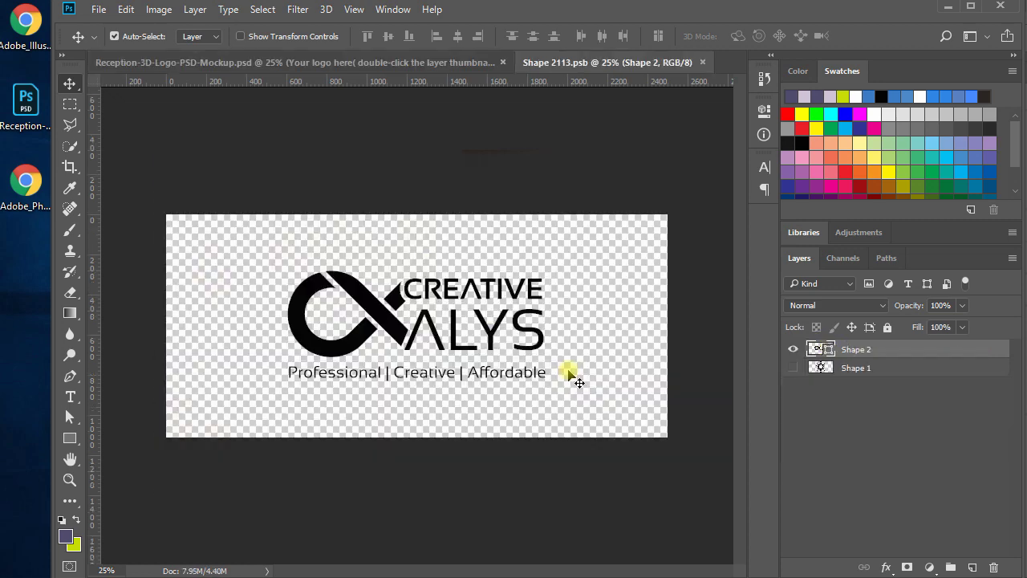
{"action": "left_click_drag", "start_coordinate": [408, 333], "coordinate": [415, 293]}
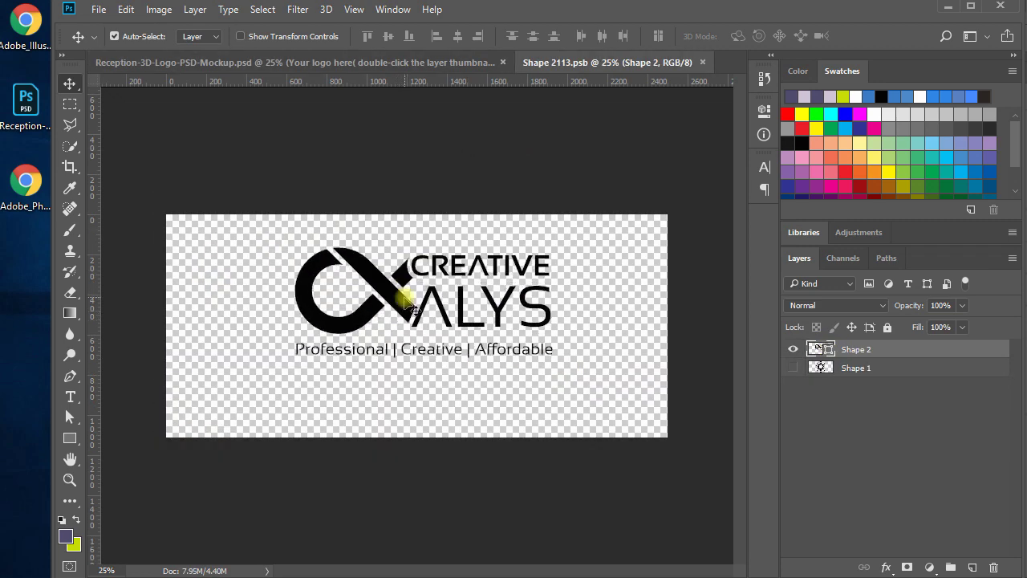
{"action": "key", "text": "ctrl+z"}
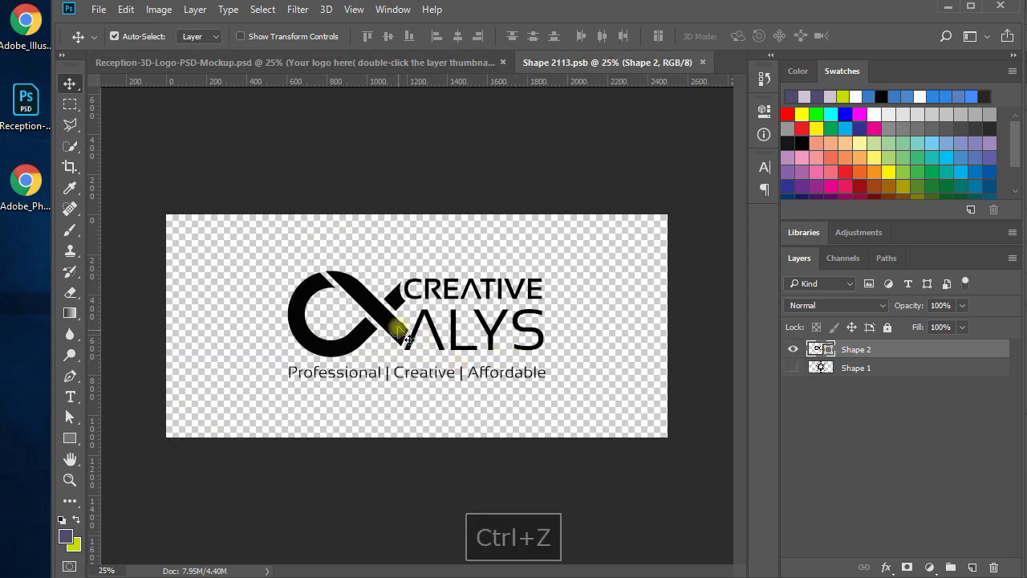
{"action": "left_click_drag", "start_coordinate": [401, 332], "coordinate": [551, 355]}
{"action": "key", "text": "ctrl+z"}
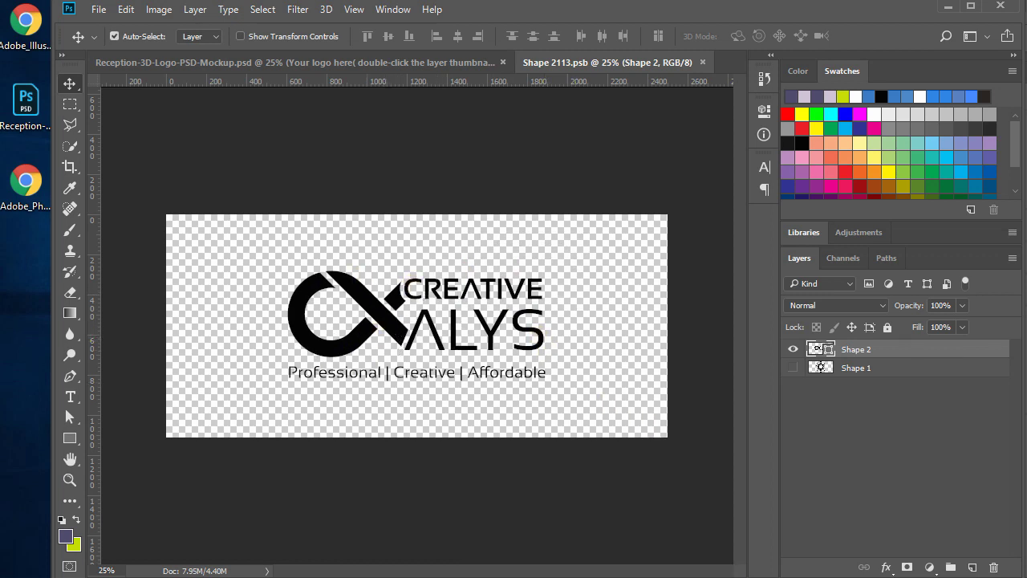
Switch to Illustrator and copy the round swirl logo mark at the artboard's upper left corner
{"action": "left_click", "coordinate": [725, 569]}
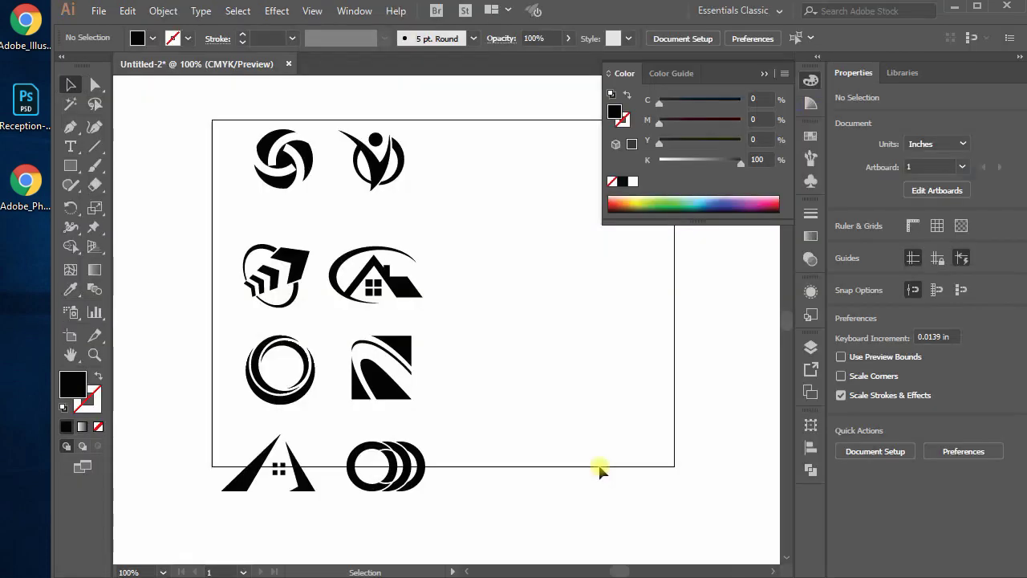
{"action": "left_click", "coordinate": [314, 160]}
{"action": "left_click", "coordinate": [316, 183]}
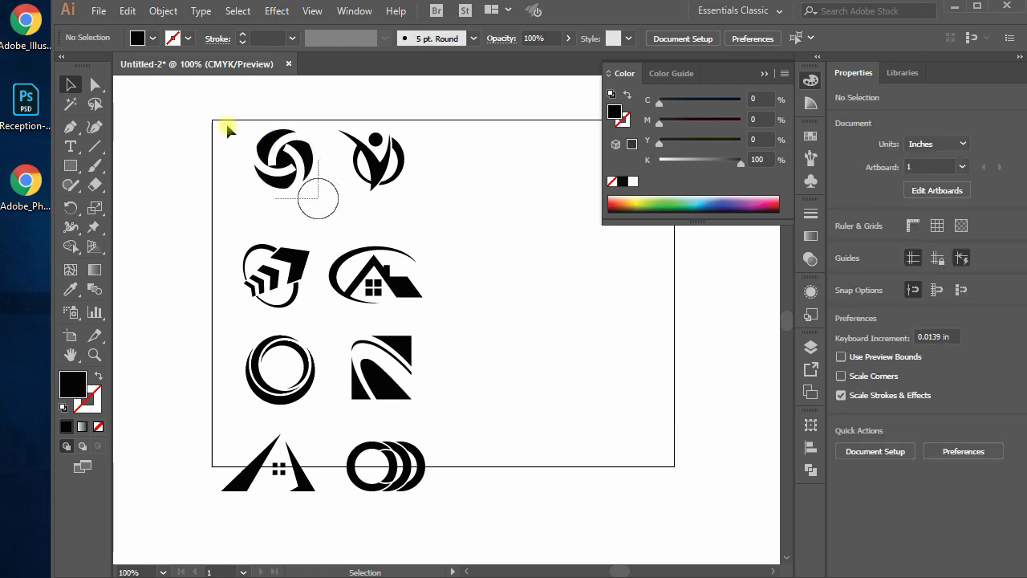
{"action": "left_click_drag", "start_coordinate": [223, 131], "coordinate": [337, 221]}
{"action": "key", "text": "ctrl+c"}
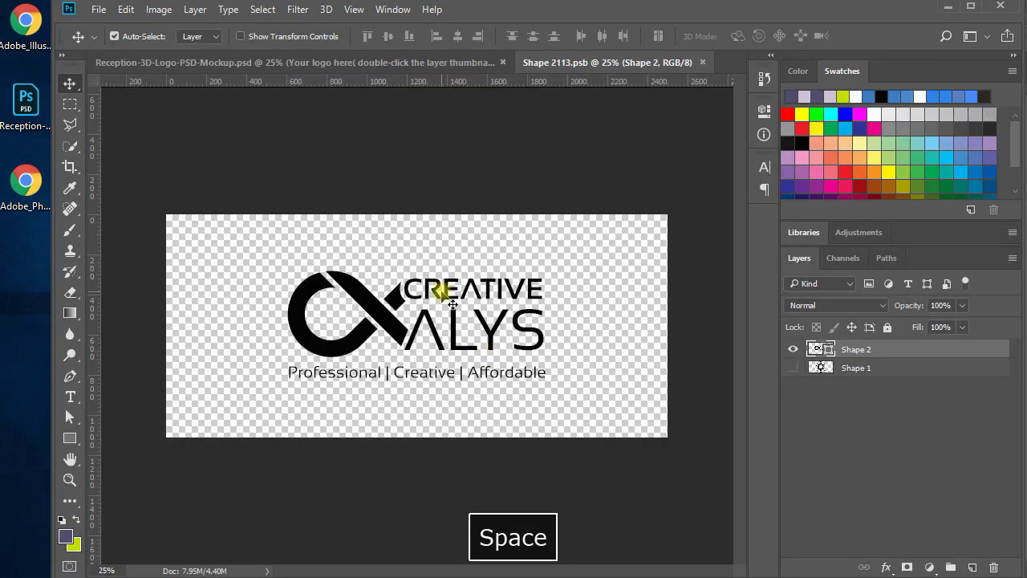
Switch to Photoshop and paste the copied swirl mark as a shape layer into Shape 2113.psb
{"action": "key", "text": "ctrl+v"}
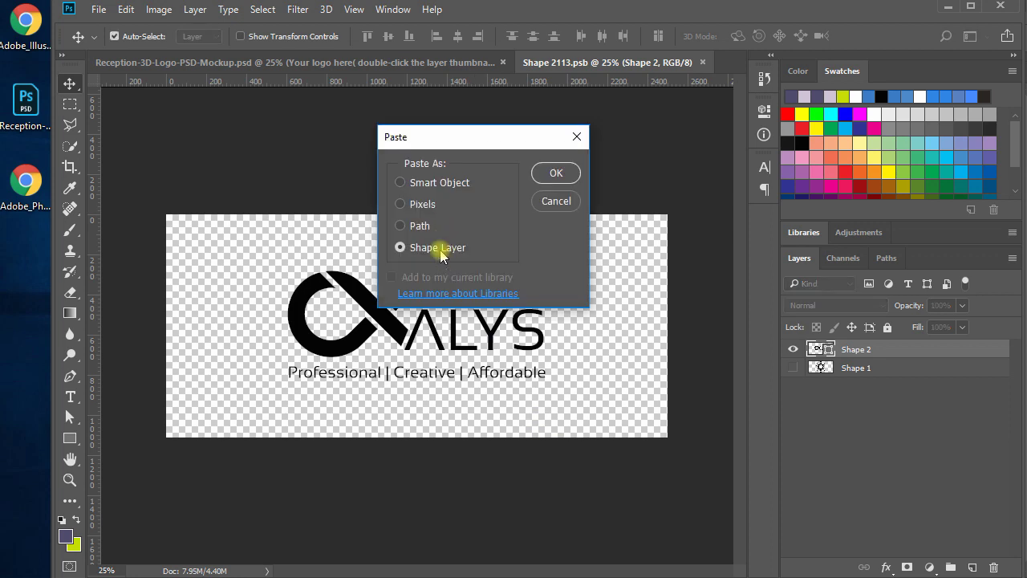
{"action": "left_click", "coordinate": [551, 174]}
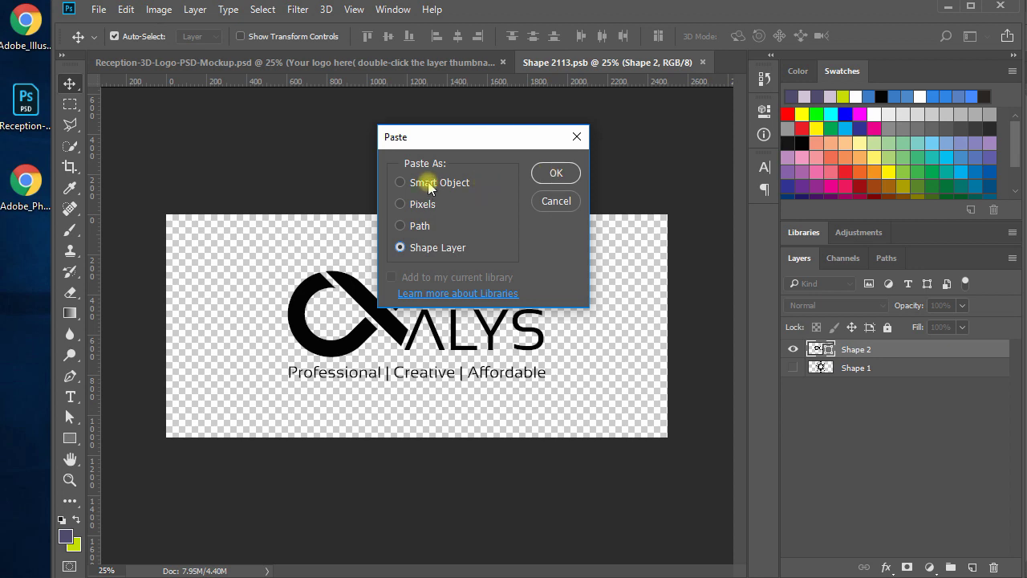
{"action": "left_click", "coordinate": [554, 175]}
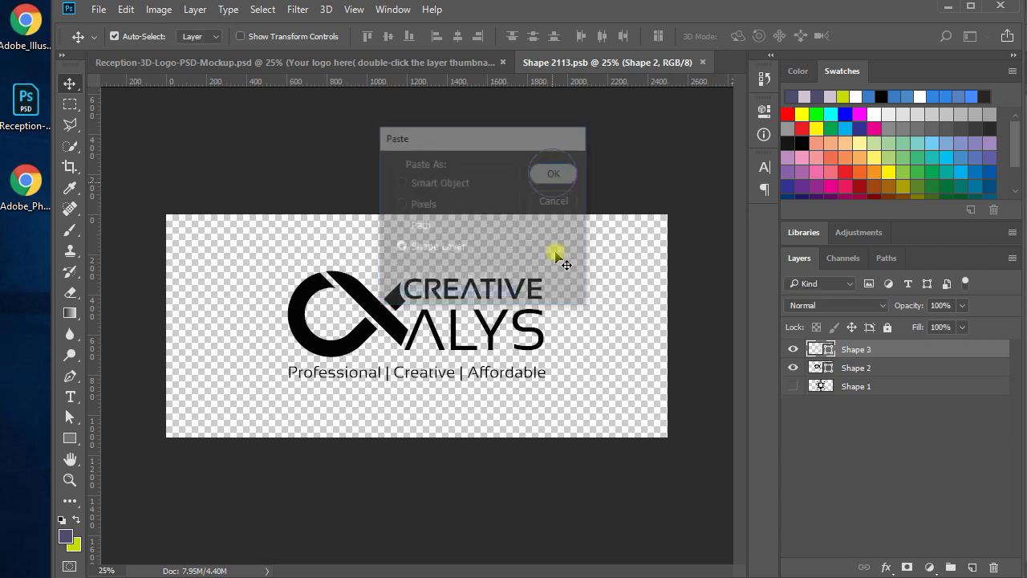
Enlarge the pasted swirl mark at the upper centre of the canvas and hide the old Shape 2 logo layer
{"action": "key", "text": "ctrl+t"}
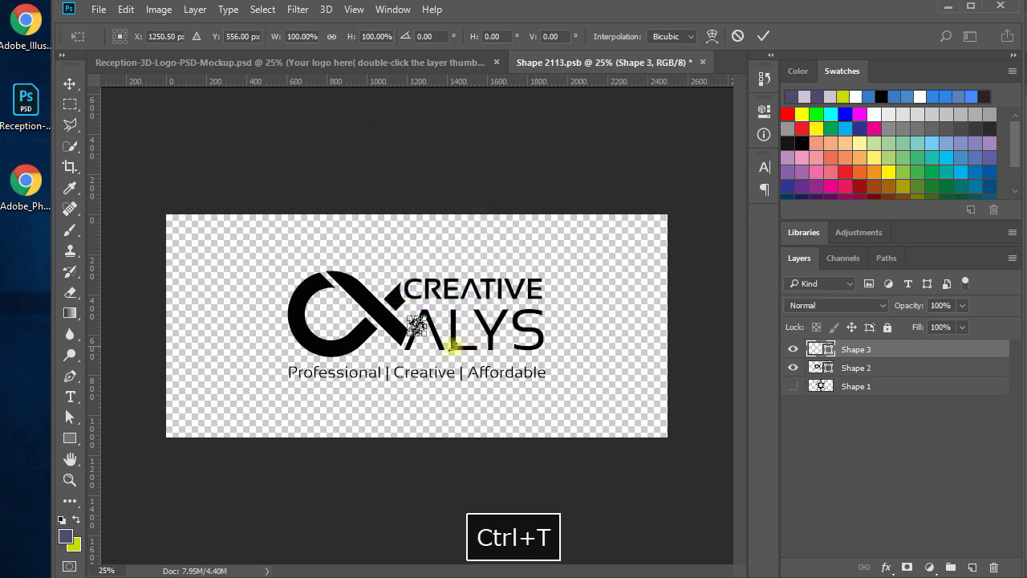
{"action": "left_click_drag", "start_coordinate": [432, 339], "coordinate": [476, 381]}
{"action": "key", "text": "Return"}
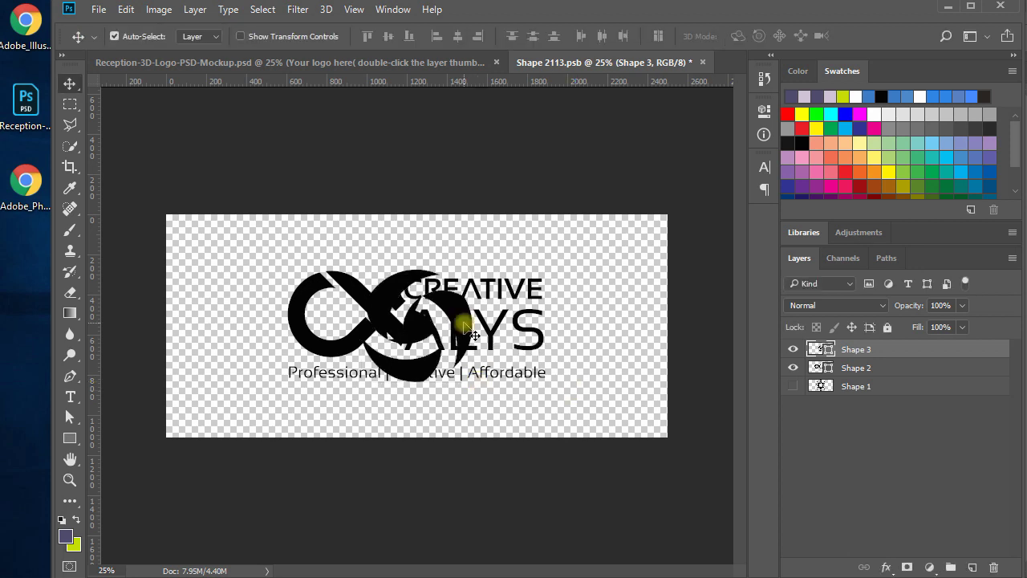
{"action": "left_click_drag", "start_coordinate": [464, 325], "coordinate": [463, 287]}
{"action": "left_click", "coordinate": [793, 368]}
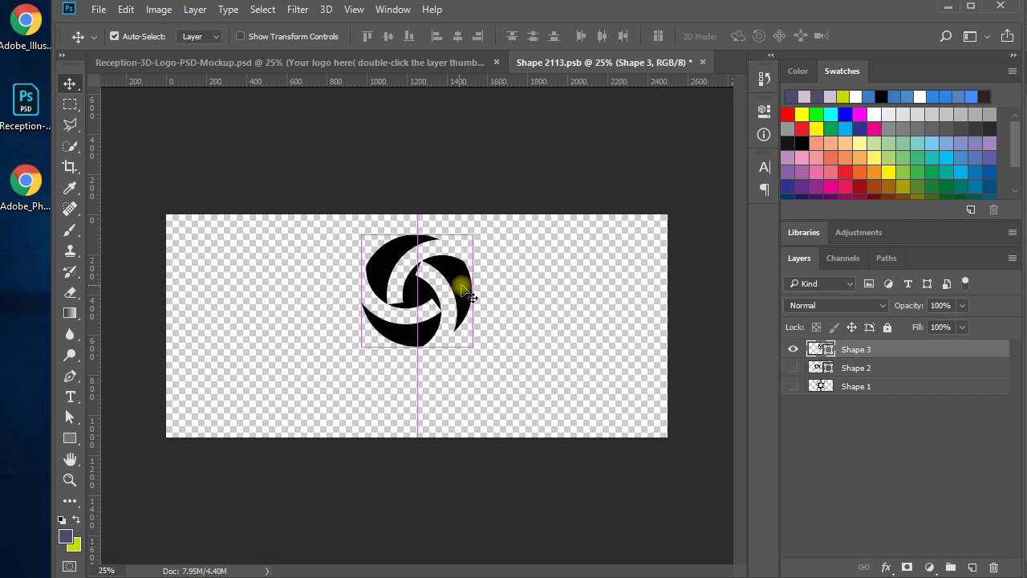
Add the text "Company Name" in black Copperplate Gothic Bold below the swirl mark
{"action": "key", "text": "t"}
{"action": "left_click", "coordinate": [342, 366]}
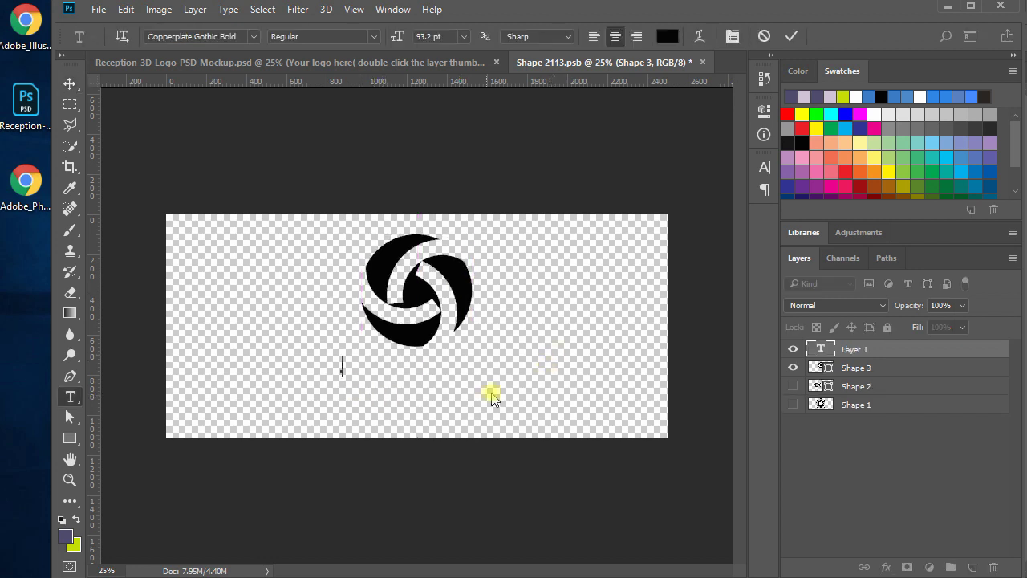
{"action": "type", "text": "Company Name"}
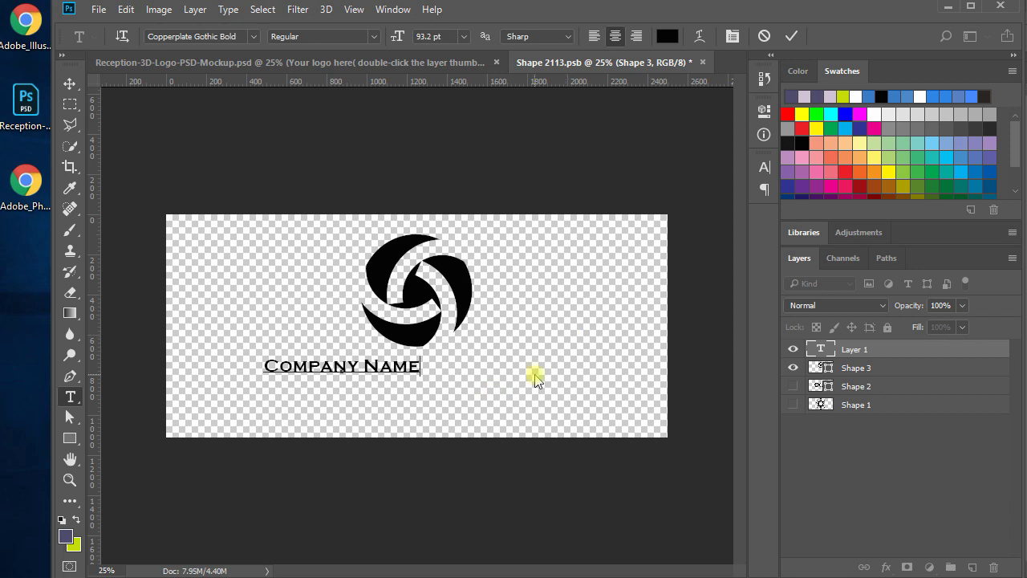
{"action": "left_click", "coordinate": [70, 83]}
Enlarge the Company Name text and centre it horizontally under the swirl mark
{"action": "key", "text": "ctrl+t"}
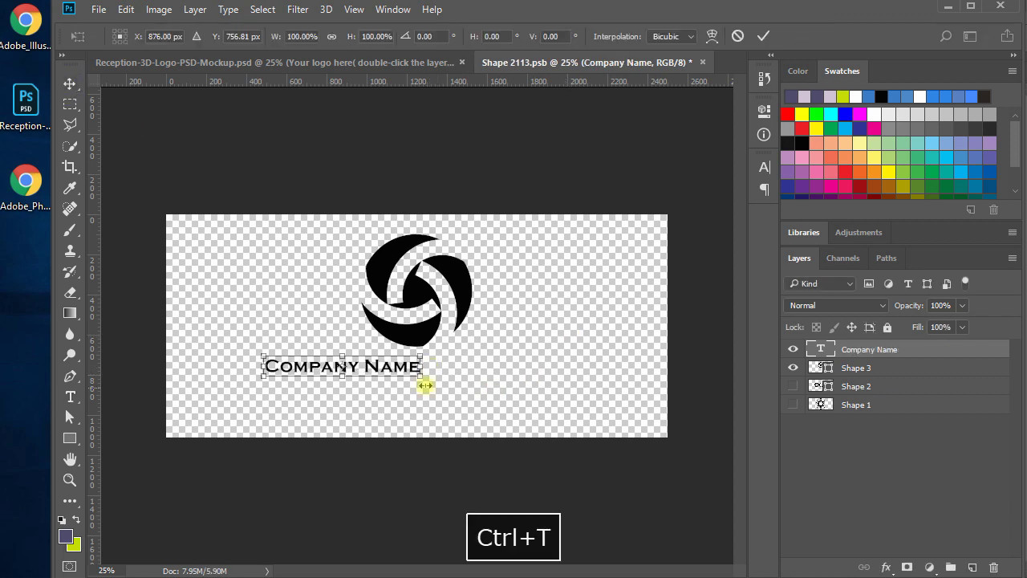
{"action": "left_click_drag", "start_coordinate": [420, 379], "coordinate": [546, 394]}
{"action": "key", "text": "Return"}
{"action": "key", "text": "ctrl+t"}
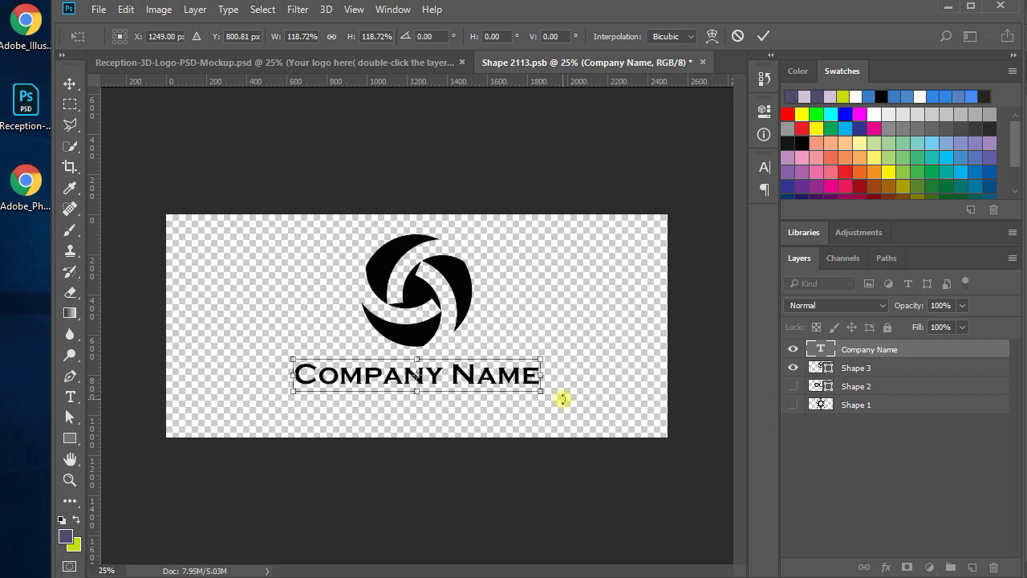
{"action": "key", "text": "Return"}
Move the swirl mark and the text down together to centre them on the canvas, and fine-tune the mark's height above the text
{"action": "left_click_drag", "start_coordinate": [468, 286], "coordinate": [536, 330]}
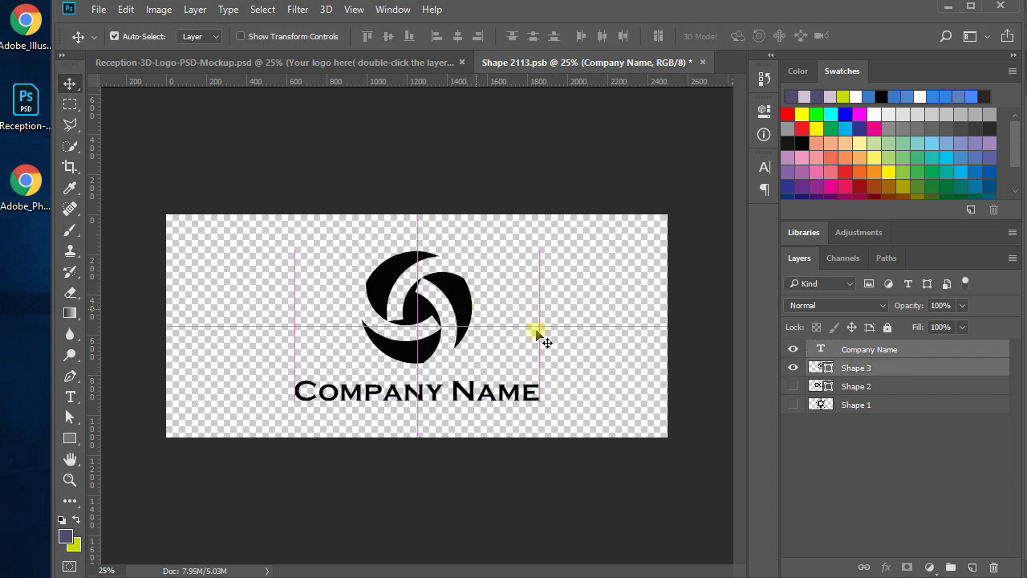
{"action": "left_click_drag", "start_coordinate": [470, 293], "coordinate": [470, 314]}
{"action": "key", "text": "Up"}
{"action": "key", "text": "Up"}
{"action": "key", "text": "Up"}
{"action": "key", "text": "Up"}
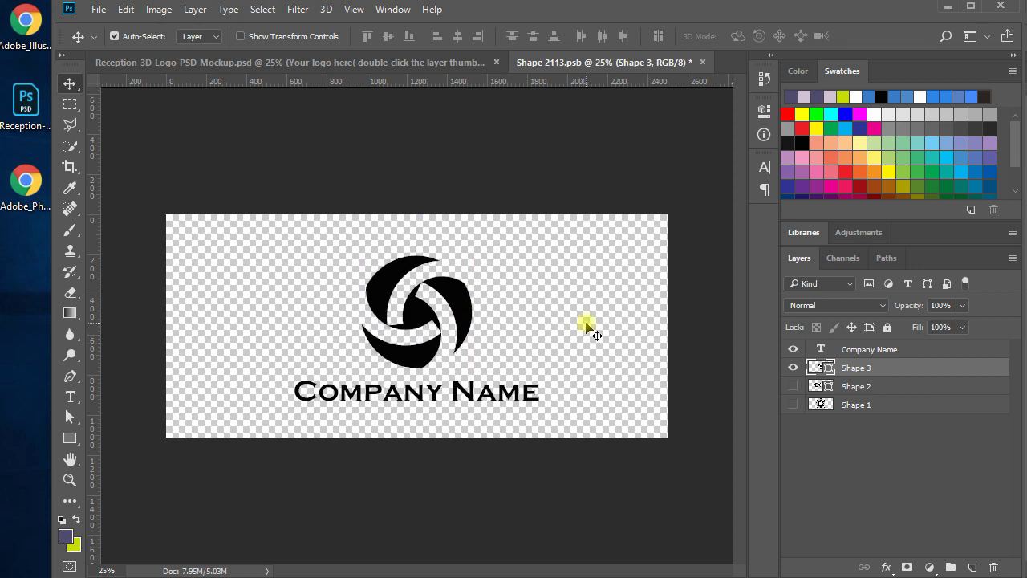
Close Shape 2113.psb and save its changes to update the logo in the reception mockup
{"action": "left_click", "coordinate": [703, 62]}
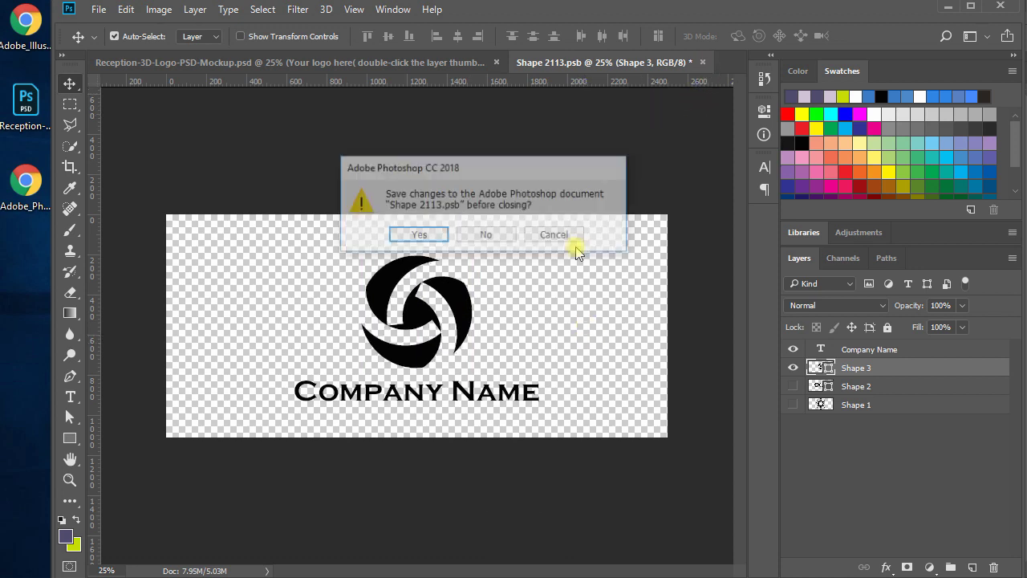
{"action": "left_click", "coordinate": [430, 235]}
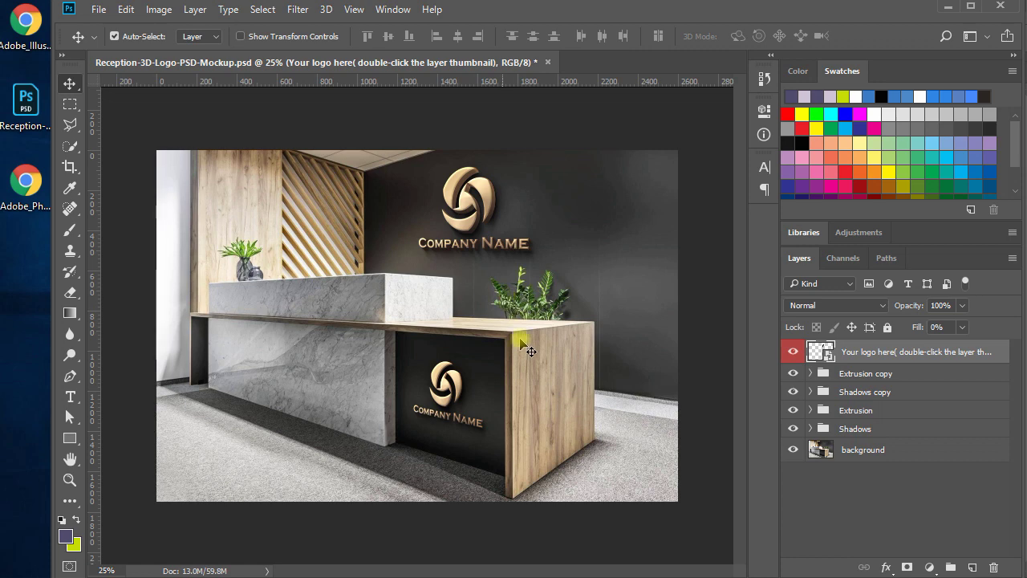
Examine the new logo's 3D rendering at 100% zoom, first on the wall and after that on the reception desk front
{"action": "key", "text": "ctrl+space"}
{"action": "left_click", "coordinate": [474, 202], "text": "ctrl"}
{"action": "left_click", "coordinate": [476, 203], "text": "ctrl"}
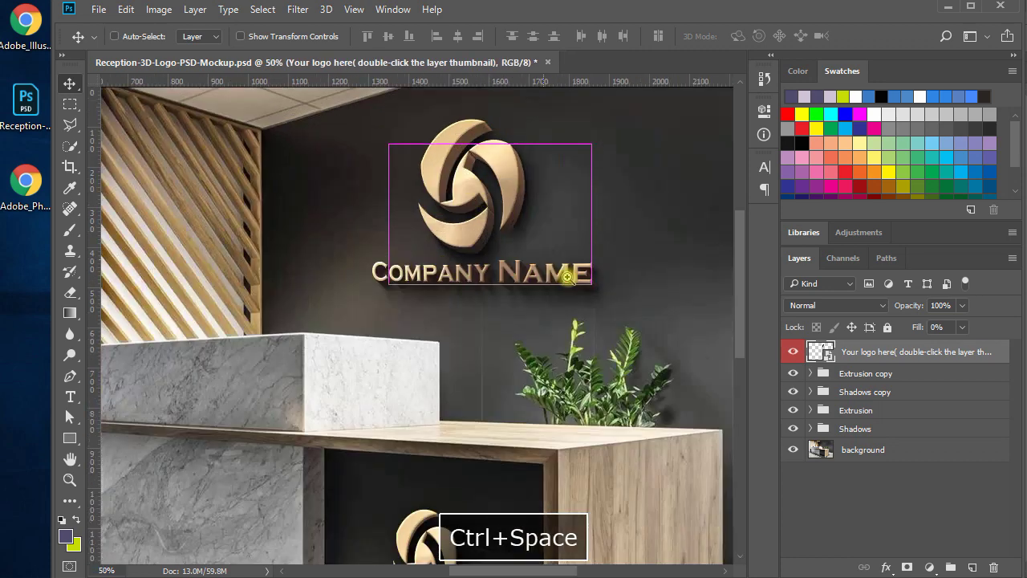
{"action": "left_click_drag", "start_coordinate": [564, 275], "coordinate": [612, 329]}
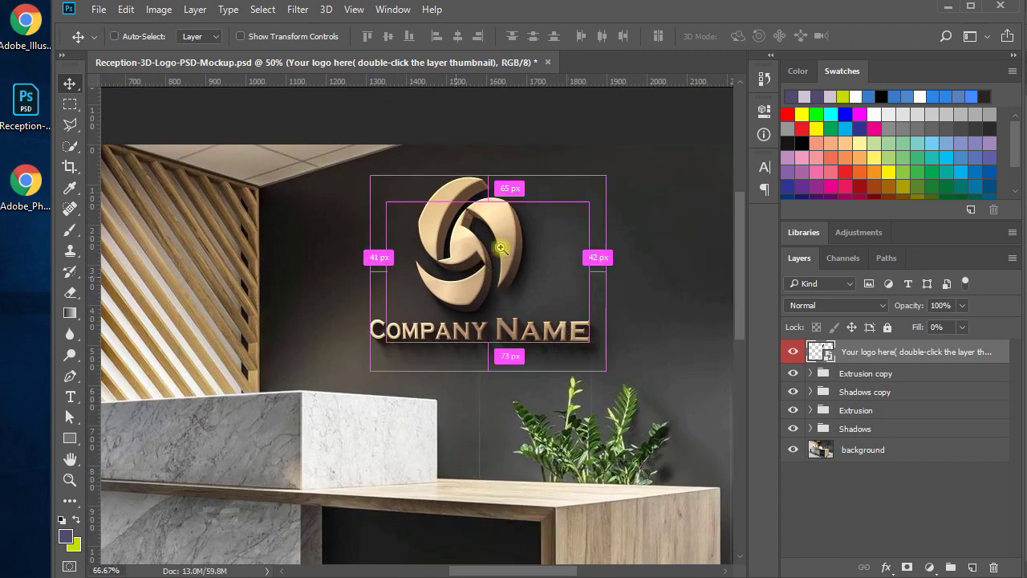
{"action": "left_click", "coordinate": [492, 248], "text": "ctrl"}
{"action": "left_click", "coordinate": [555, 252], "text": "ctrl"}
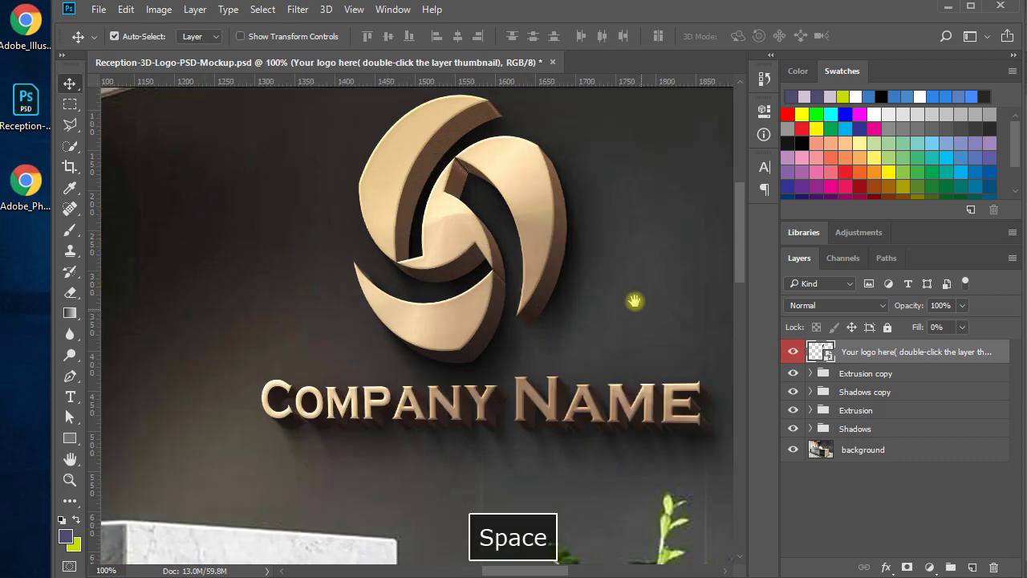
{"action": "left_click_drag", "start_coordinate": [631, 297], "coordinate": [484, 248]}
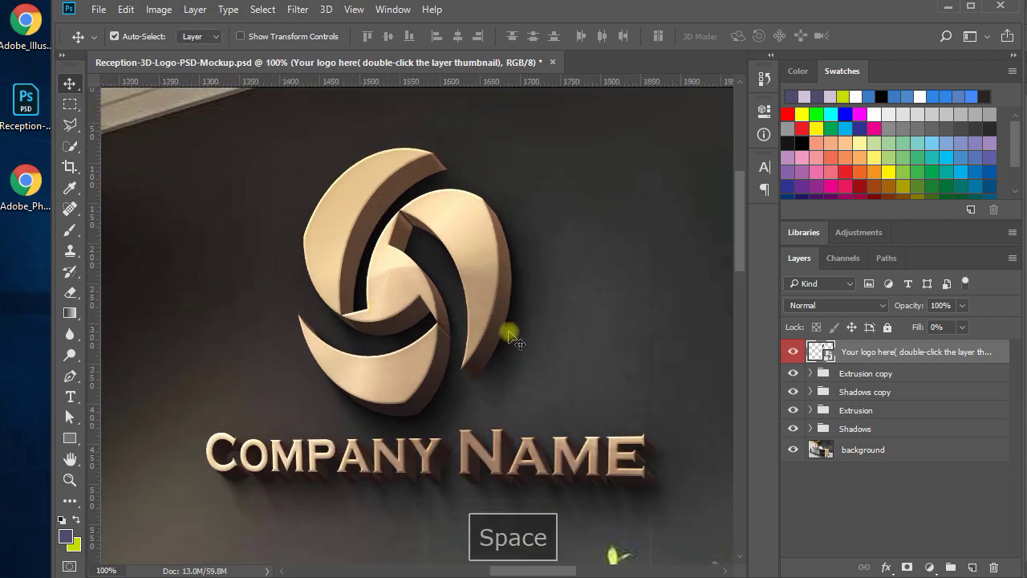
{"action": "left_click_drag", "start_coordinate": [434, 414], "coordinate": [500, 266]}
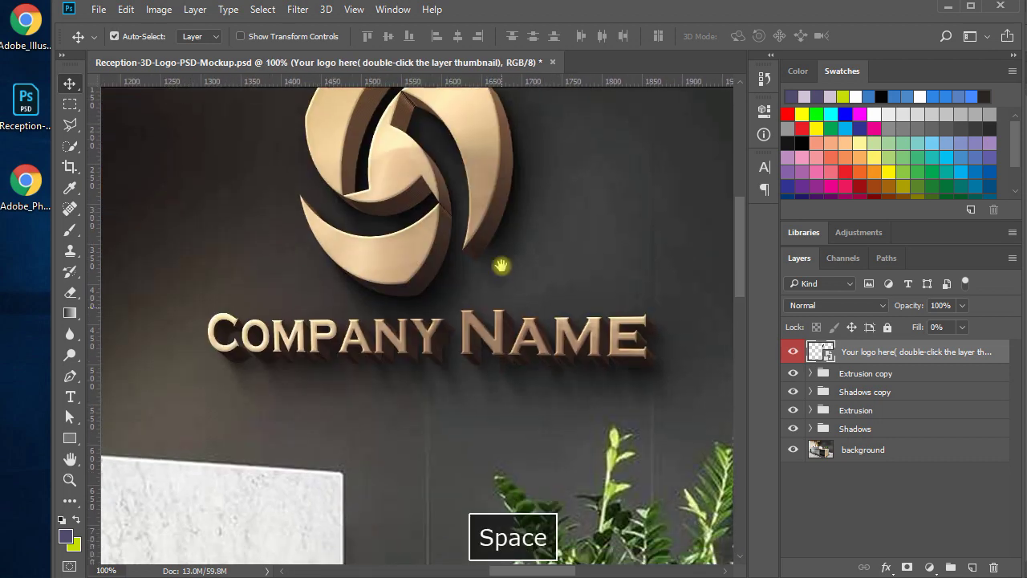
{"action": "left_click_drag", "start_coordinate": [464, 450], "coordinate": [532, 238]}
{"action": "left_click_drag", "start_coordinate": [454, 411], "coordinate": [486, 229]}
{"action": "left_click_drag", "start_coordinate": [502, 449], "coordinate": [511, 238]}
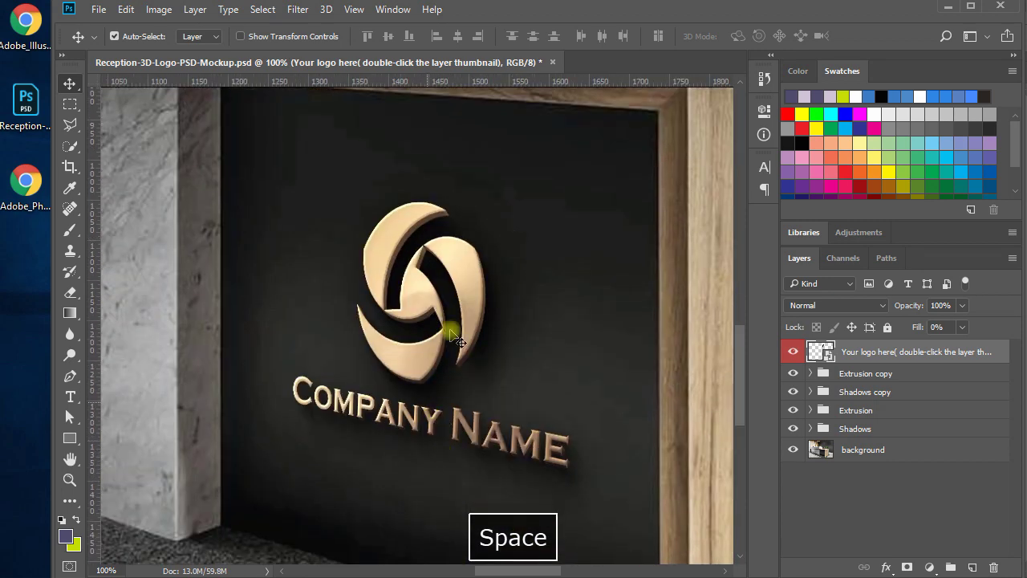
Switch to Illustrator, copy the mark of a figure with raised arms in a ring, and return to the Photoshop mockup
{"action": "left_click_drag", "start_coordinate": [546, 377], "coordinate": [532, 349]}
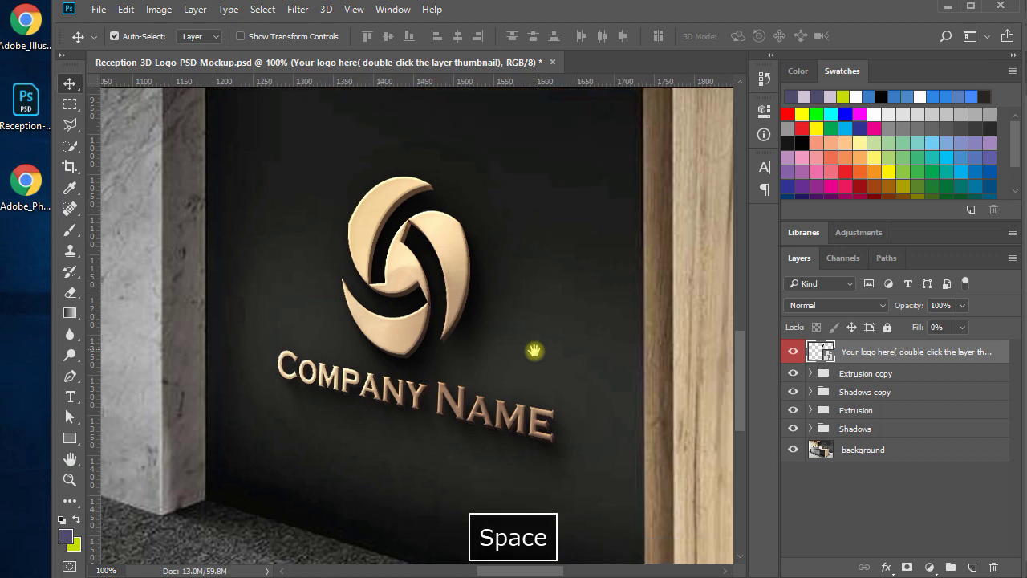
{"action": "key", "text": "ctrl+minus"}
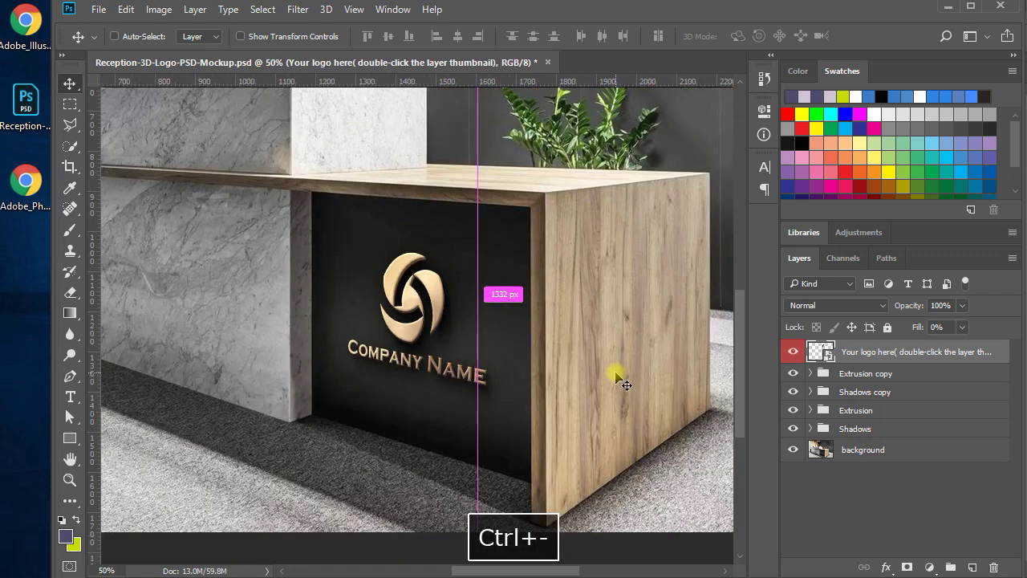
{"action": "key", "text": "ctrl+minus"}
{"action": "key", "text": "ctrl+minus"}
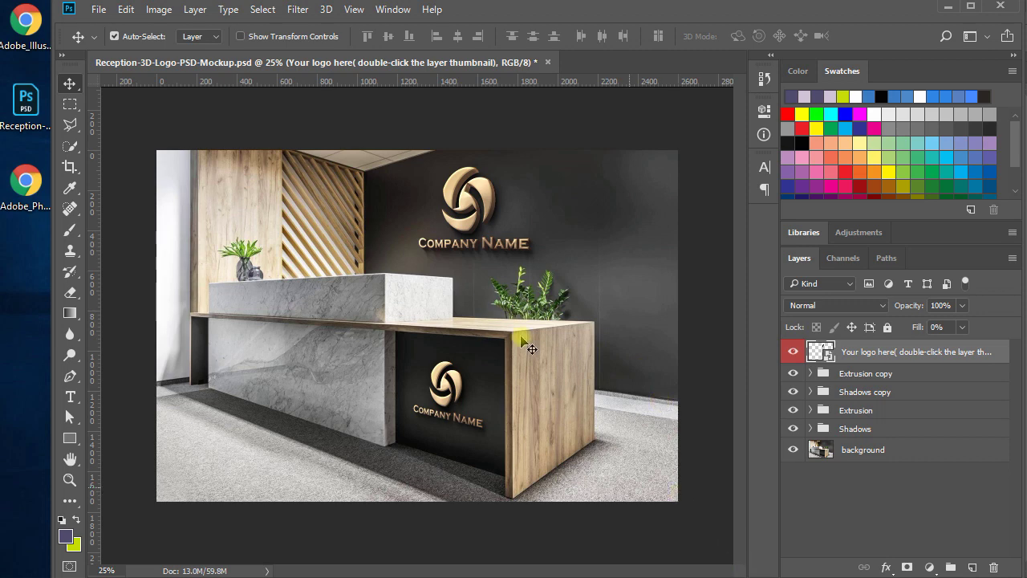
{"action": "key", "text": "alt+Tab"}
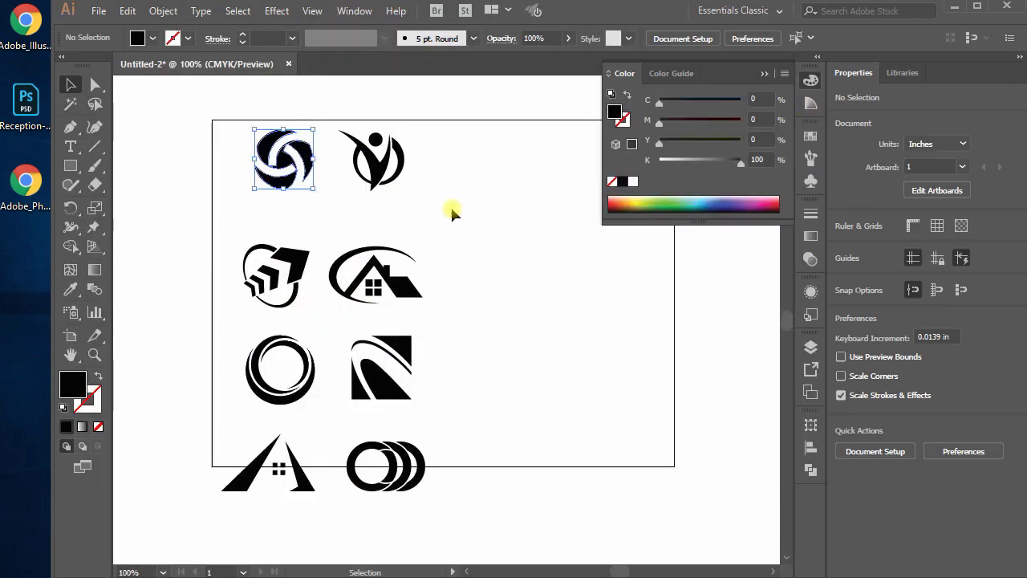
{"action": "left_click", "coordinate": [452, 213]}
{"action": "left_click", "coordinate": [367, 143]}
{"action": "key", "text": "ctrl+c"}
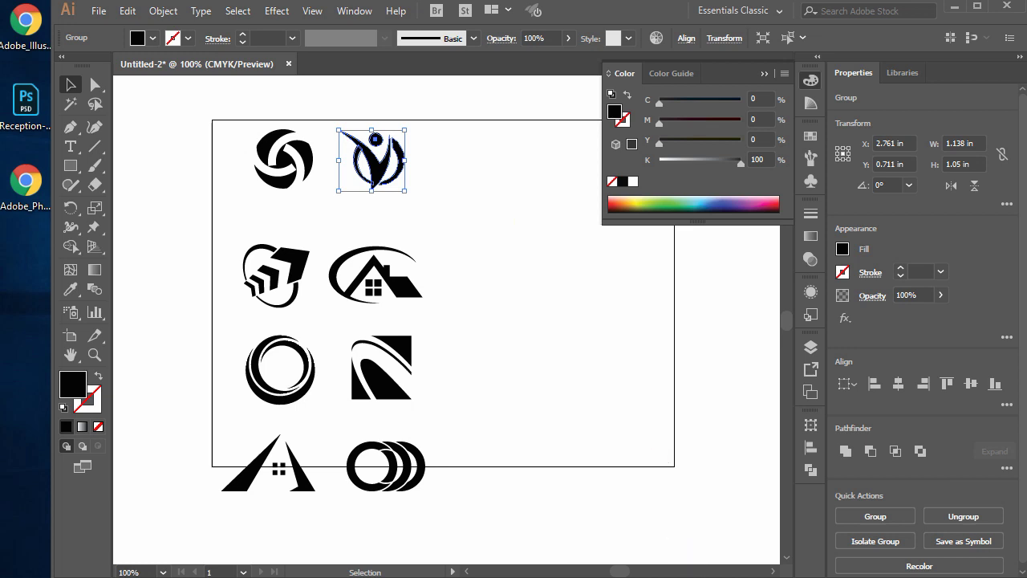
{"action": "key", "text": "alt+Tab"}
{"action": "key", "text": "space"}
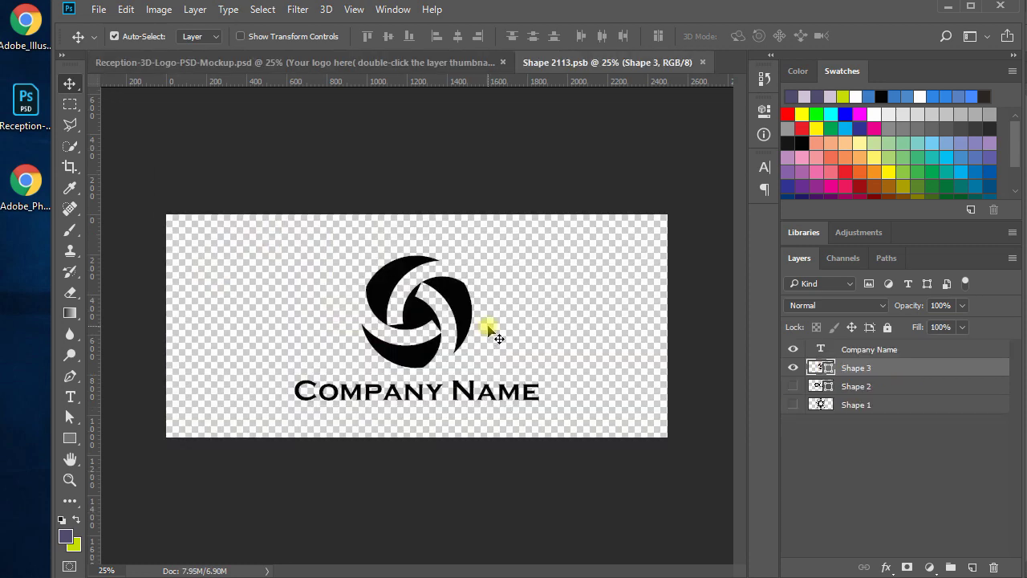
Paste the figure mark into Shape 2113.psb as a shape layer, scale it to about 670%, and hide Shape 3
{"action": "key", "text": "ctrl+v"}
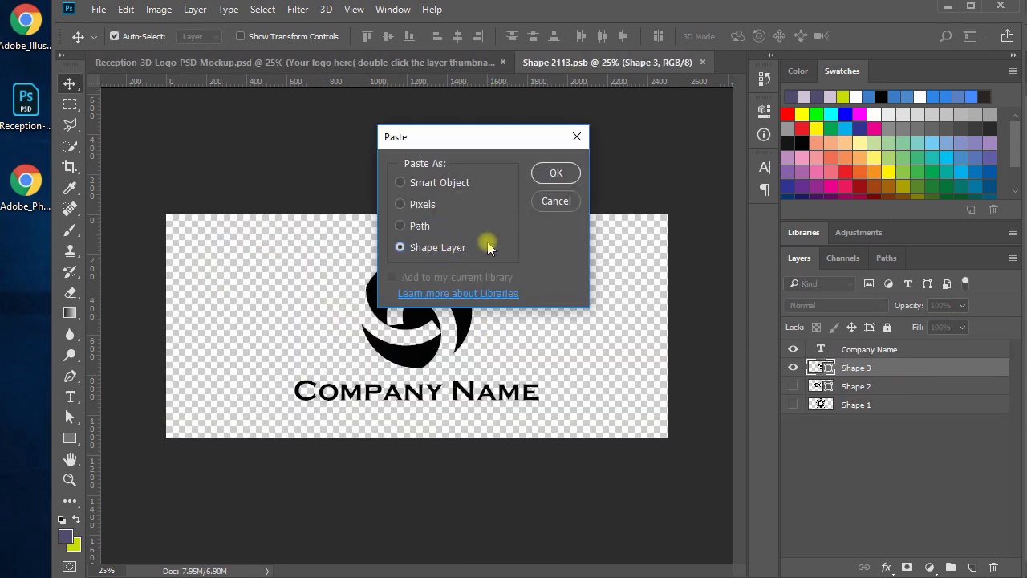
{"action": "left_click", "coordinate": [554, 171]}
{"action": "key", "text": "ctrl+t"}
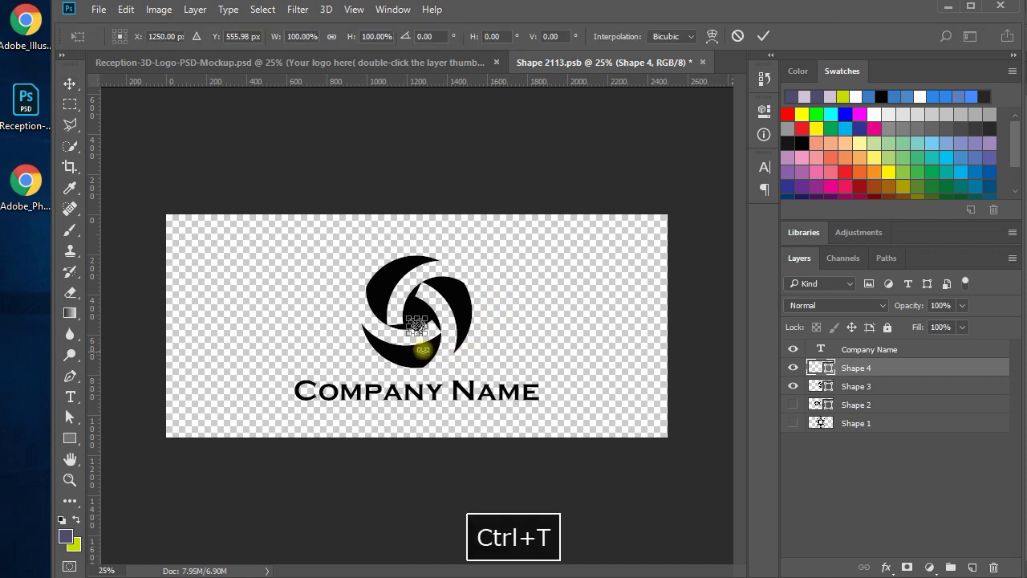
{"action": "left_click_drag", "start_coordinate": [425, 334], "coordinate": [482, 374]}
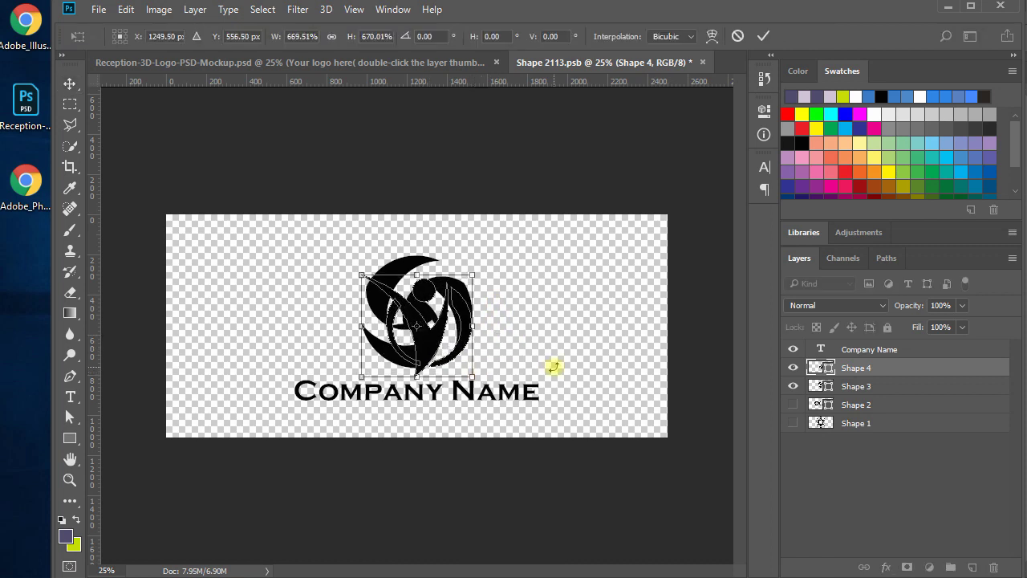
{"action": "key", "text": "Return"}
{"action": "left_click", "coordinate": [793, 388]}
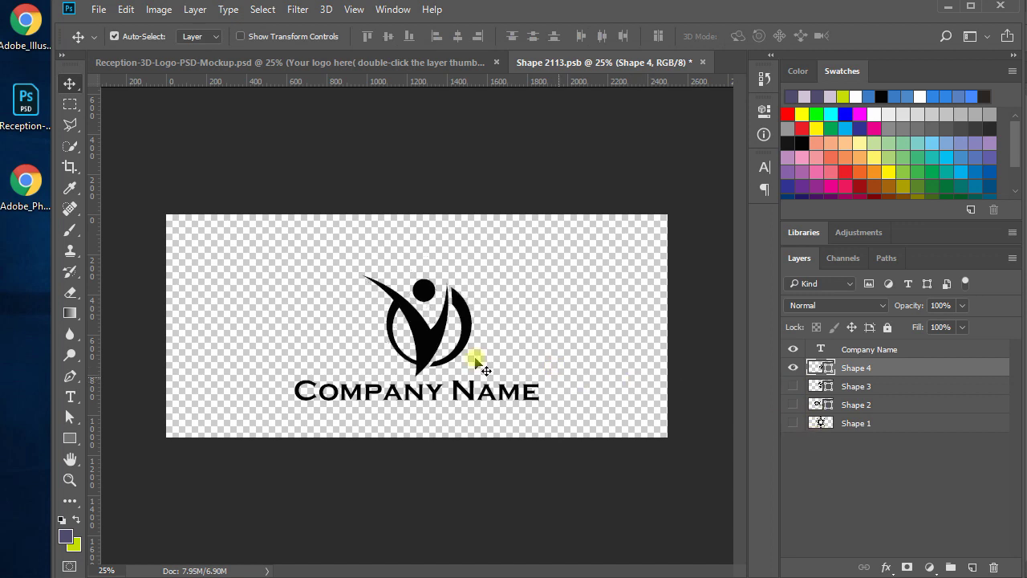
Centre the figure mark above the Company Name text, and save and close Shape 2113.psb
{"action": "mouse_move", "coordinate": [429, 348]}
{"action": "left_mouse_down"}
{"action": "mouse_move", "coordinate": [431, 333]}
{"action": "mouse_move", "coordinate": [414, 336]}
{"action": "mouse_move", "coordinate": [427, 337]}
{"action": "mouse_move", "coordinate": [422, 344]}
{"action": "left_mouse_up"}
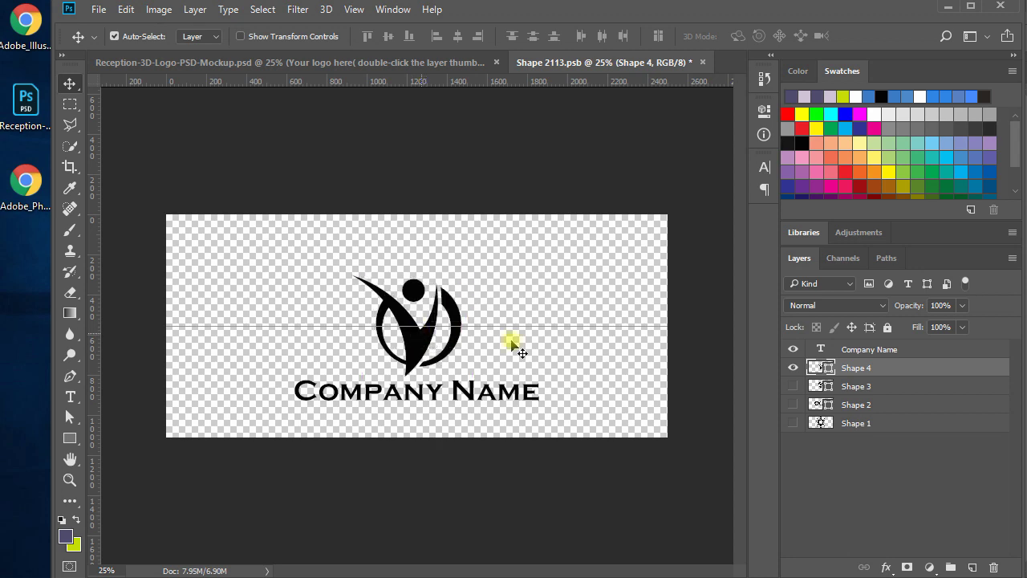
{"action": "key", "text": "Up"}
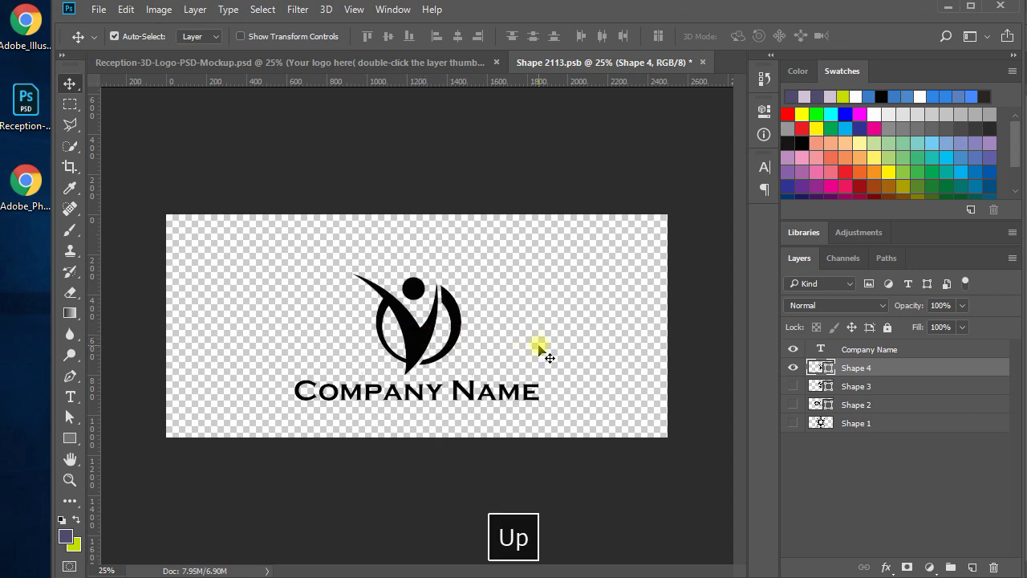
{"action": "key", "text": "Right"}
{"action": "key", "text": "Right"}
{"action": "key", "text": "Down"}
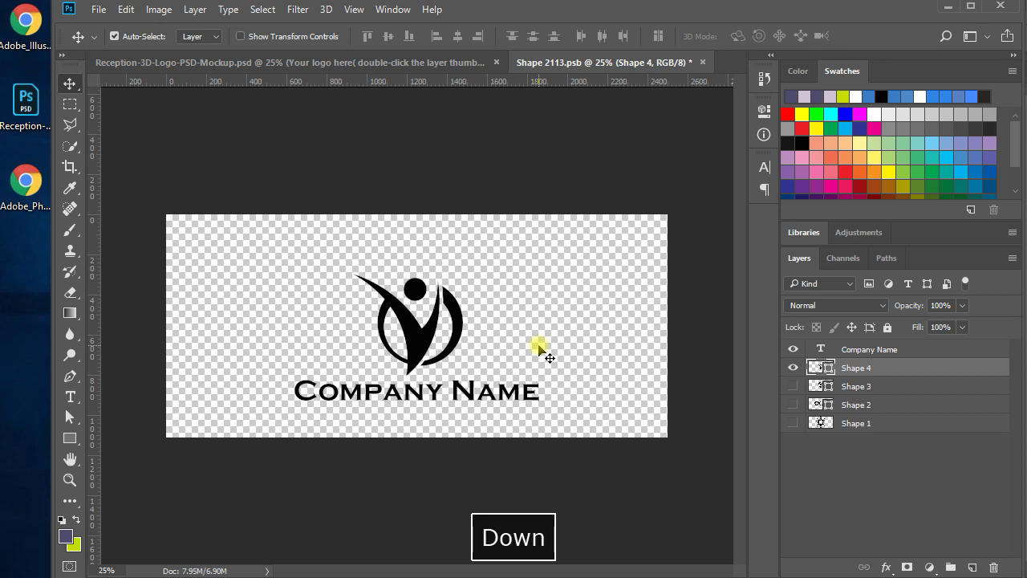
{"action": "key", "text": "ctrl+s"}
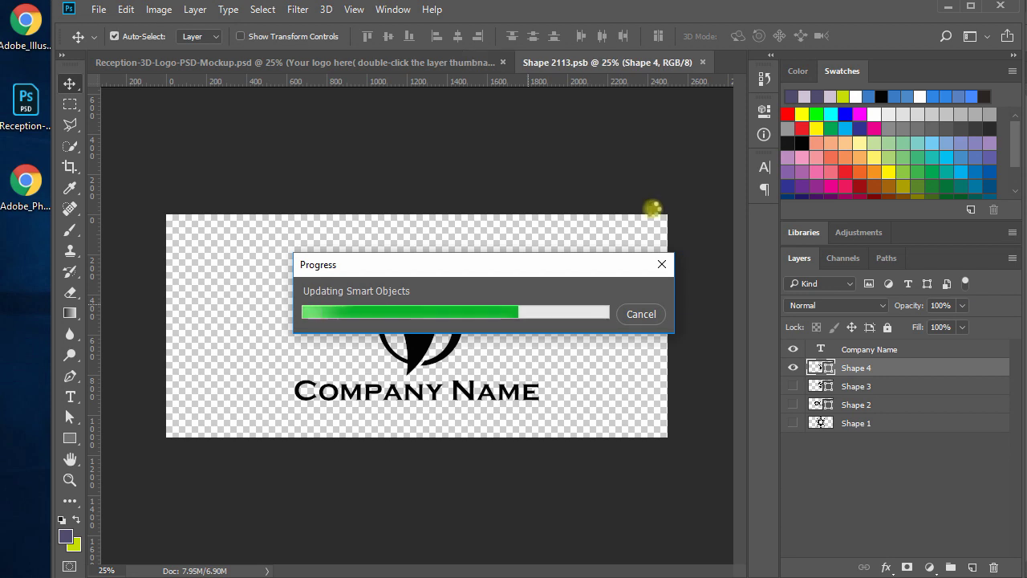
{"action": "left_click", "coordinate": [702, 63]}
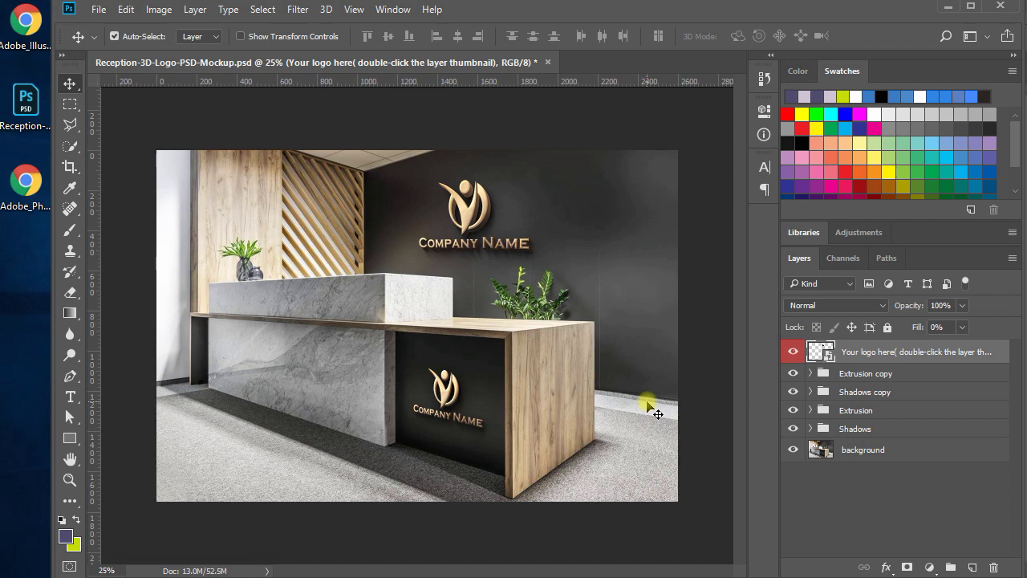
Examine the figure logo's 3D rendering on the wall and the desk front at 50% zoom
{"action": "key", "text": "ctrl+space"}
{"action": "left_click", "coordinate": [486, 241]}
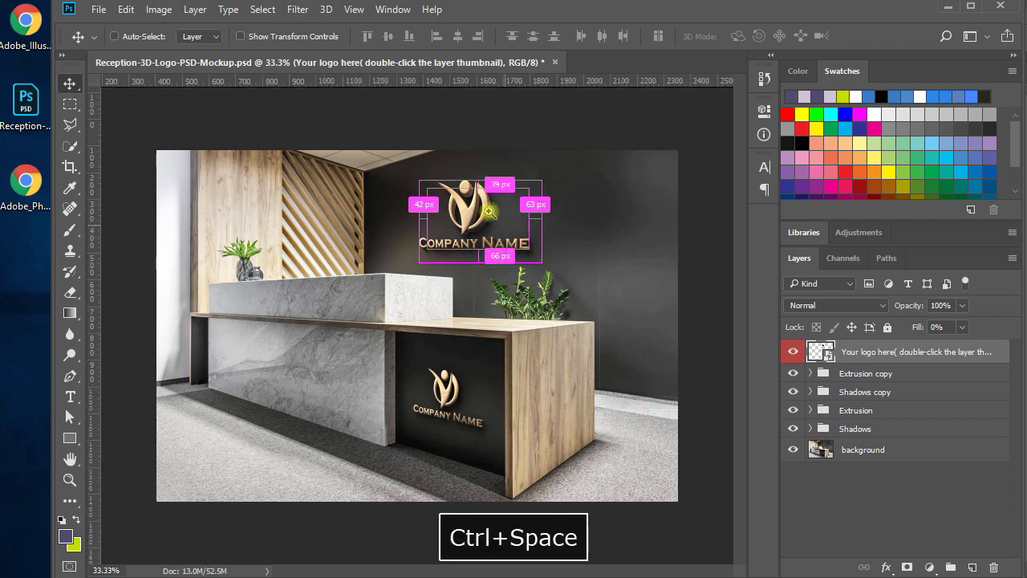
{"action": "left_click", "coordinate": [490, 208]}
{"action": "left_click_drag", "start_coordinate": [466, 297], "coordinate": [463, 329]}
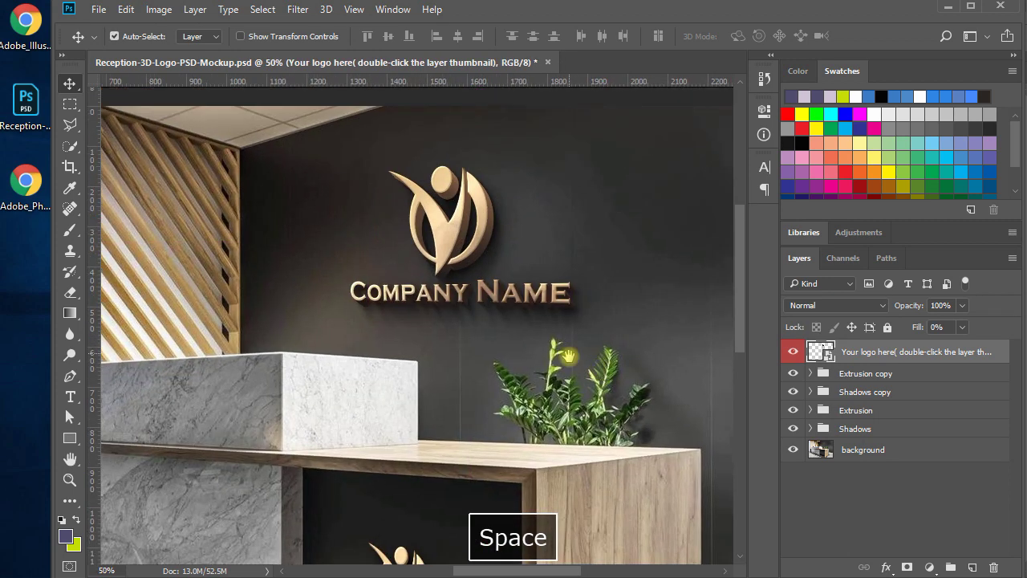
{"action": "left_click_drag", "start_coordinate": [590, 450], "coordinate": [601, 271]}
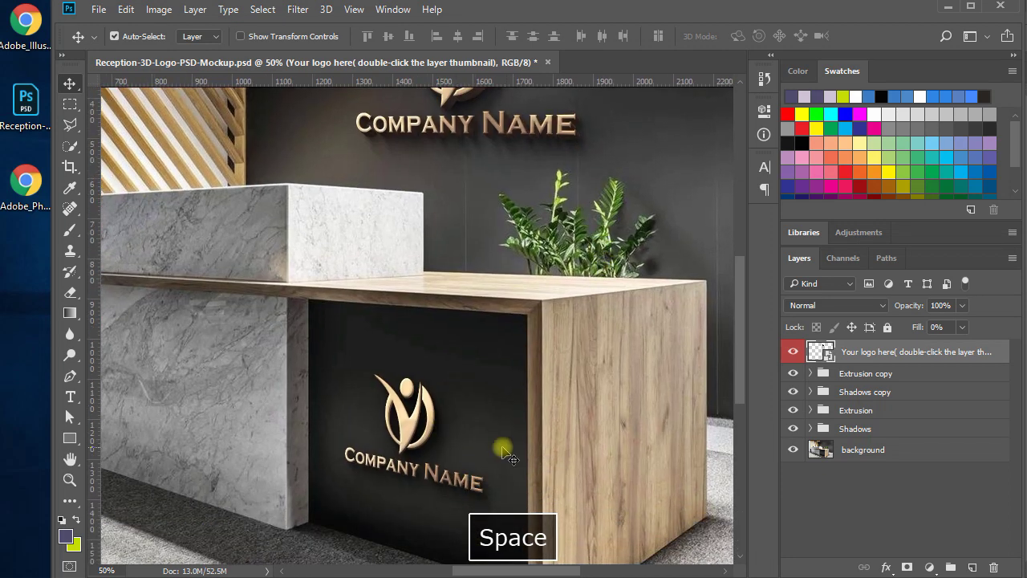
{"action": "key", "text": "ctrl+minus"}
{"action": "key", "text": "ctrl+minus"}
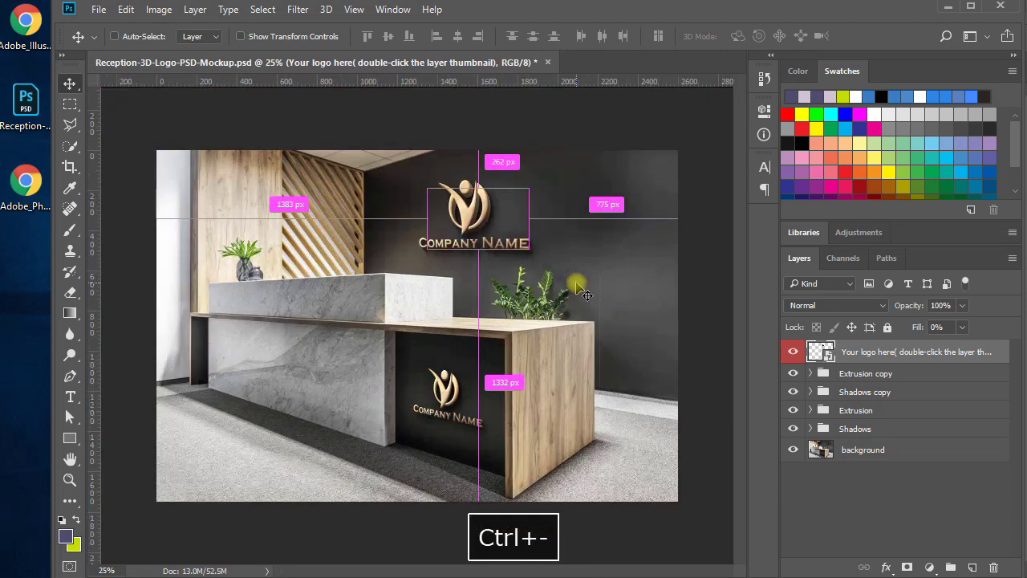
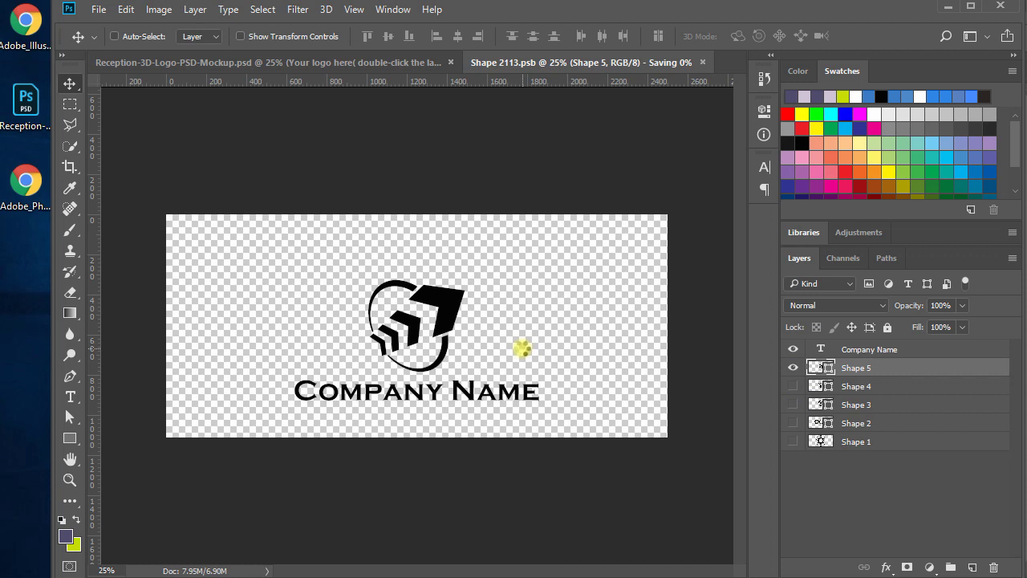
Close Shape 2113.psb with the arrow mark and inspect the updated logo on the reception wall at 50% zoom
{"action": "left_click", "coordinate": [703, 62]}
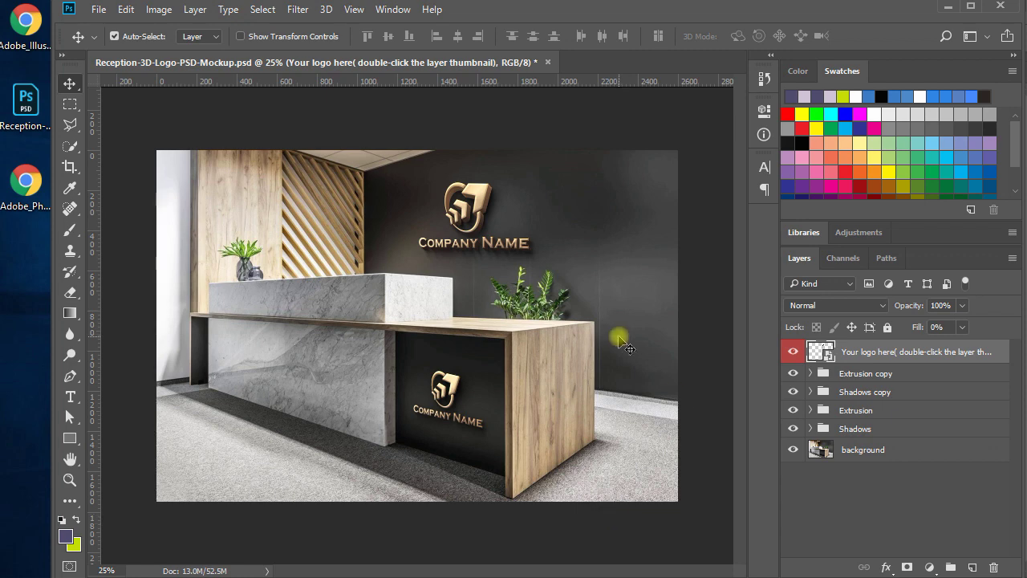
{"action": "key", "text": "ctrl+space"}
{"action": "left_click", "coordinate": [488, 245]}
{"action": "left_click", "coordinate": [482, 233]}
{"action": "key", "text": "space"}
{"action": "left_click_drag", "start_coordinate": [641, 314], "coordinate": [621, 340]}
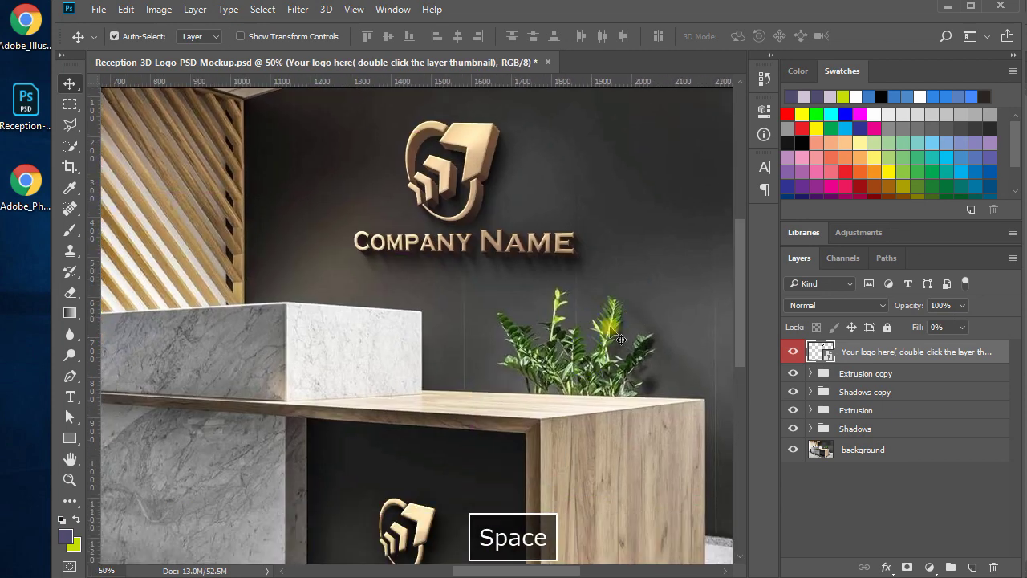
{"action": "key", "text": "ctrl+minus"}
{"action": "key", "text": "ctrl+minus"}
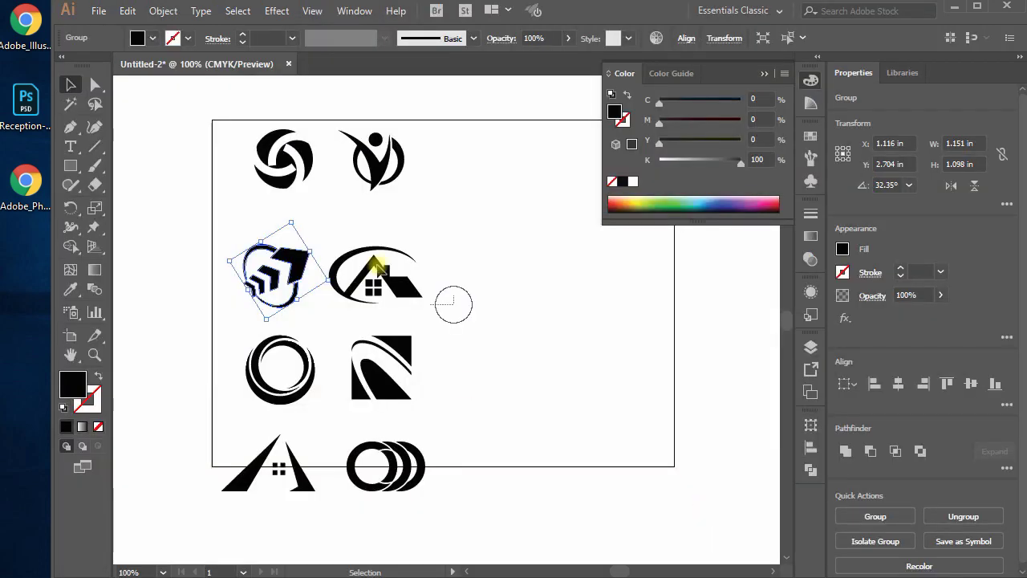
Copy the house mark from the Illustrator logo sheet and open the mockup's logo smart object in Photoshop
{"action": "left_click", "coordinate": [449, 299]}
{"action": "key", "text": "ctrl+c"}
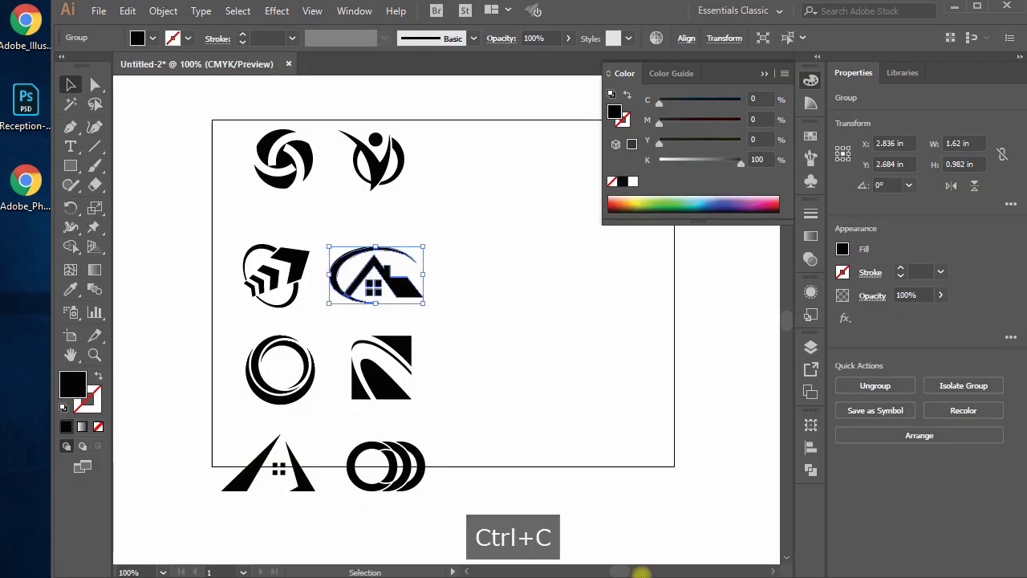
{"action": "key", "text": "space"}
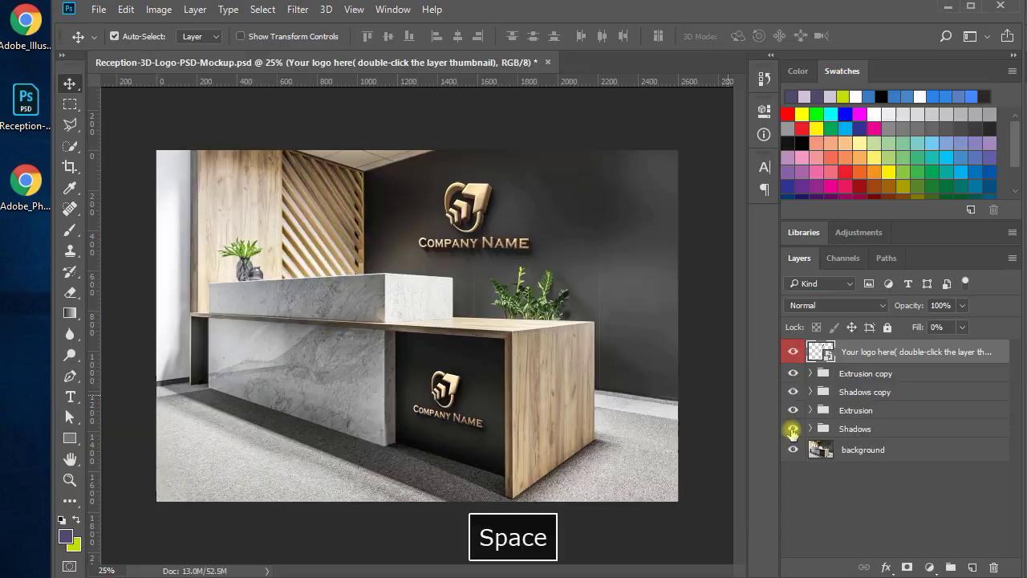
{"action": "double_click", "coordinate": [819, 350]}
Paste the house mark as a shape layer and enlarge it to about 559% above the Company Name text
{"action": "key", "text": "ctrl+v"}
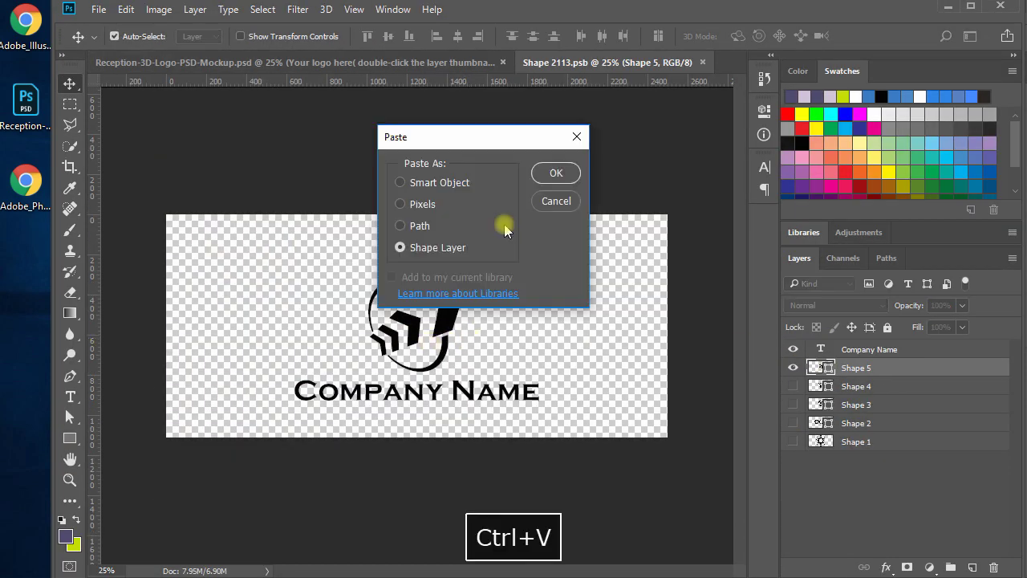
{"action": "left_click", "coordinate": [544, 178]}
{"action": "key", "text": "ctrl+t"}
{"action": "left_click_drag", "start_coordinate": [461, 355], "coordinate": [481, 367]}
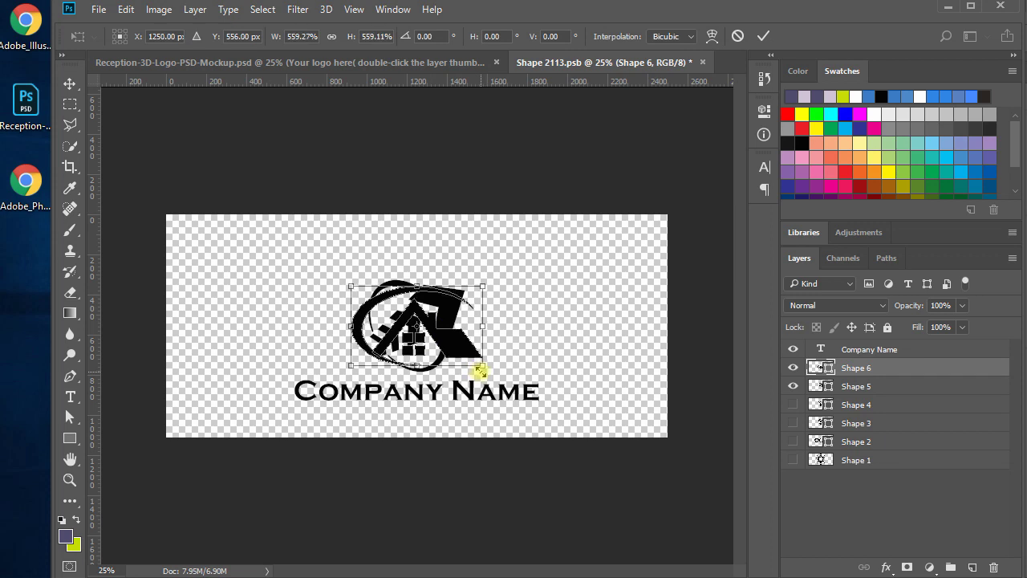
{"action": "key", "text": "Return"}
Hide the Shape 5 arrow mark, and save and close Shape 2113.psb to update the mockup
{"action": "left_click", "coordinate": [794, 386]}
{"action": "key", "text": "ctrl+s"}
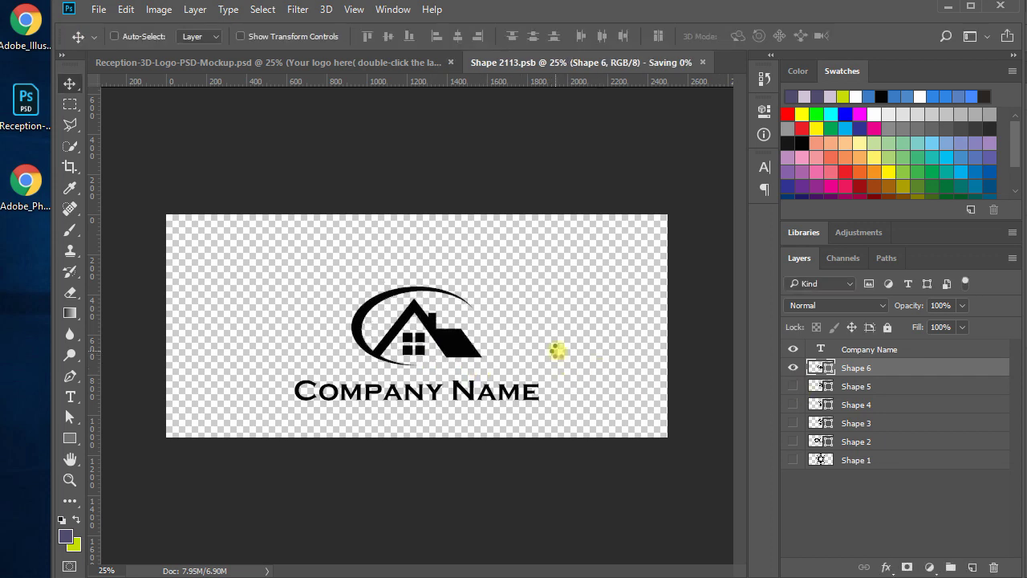
{"action": "left_click", "coordinate": [703, 62]}
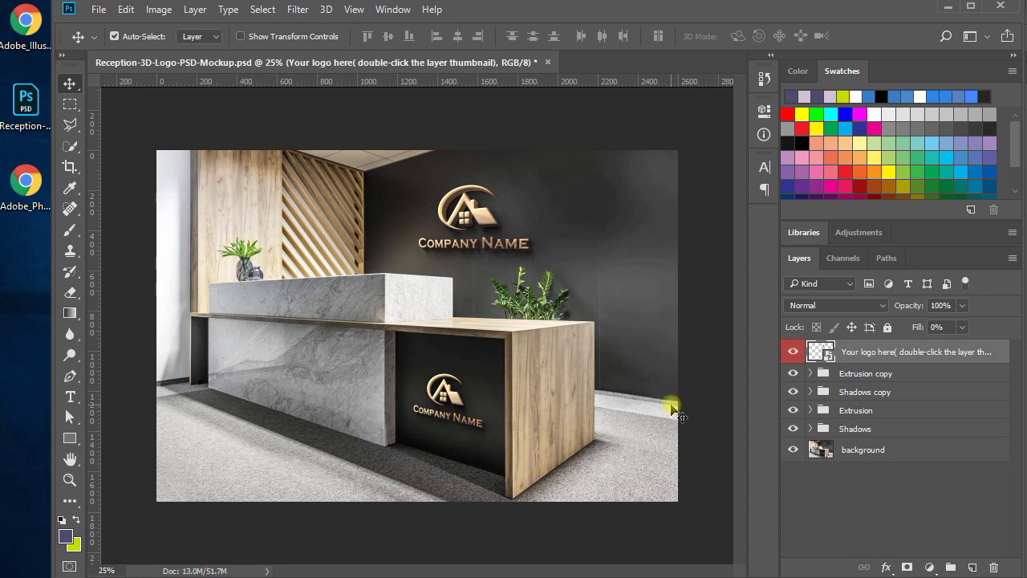
Reopen the logo smart object, shift the house mark slightly to the right, and save and close Shape 2113.psb
{"action": "double_click", "coordinate": [820, 352]}
{"action": "key", "text": "shift+Right"}
{"action": "key", "text": "shift+Right"}
{"action": "key", "text": "shift+Right"}
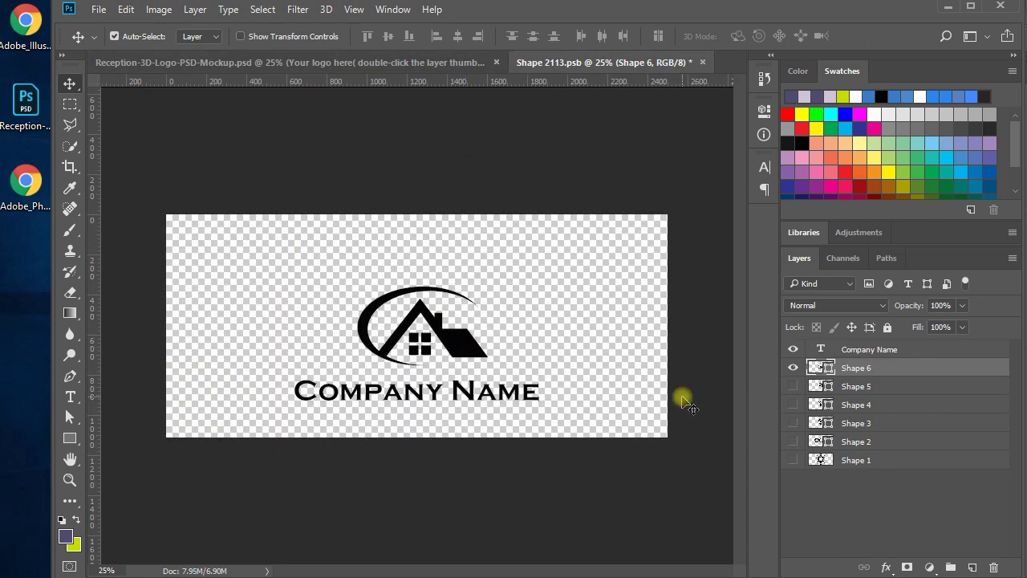
{"action": "key", "text": "ctrl+s"}
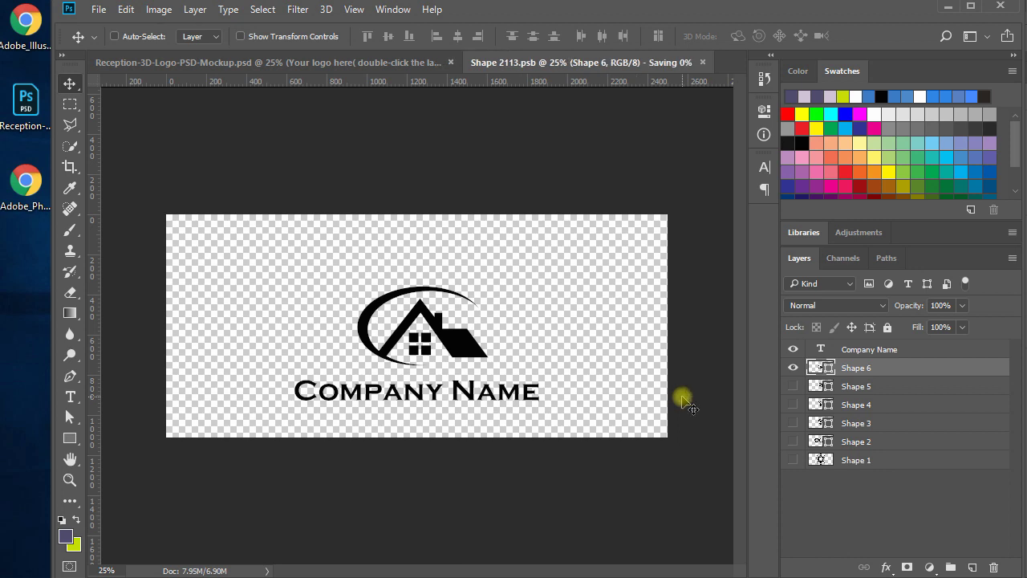
{"action": "left_click", "coordinate": [703, 61]}
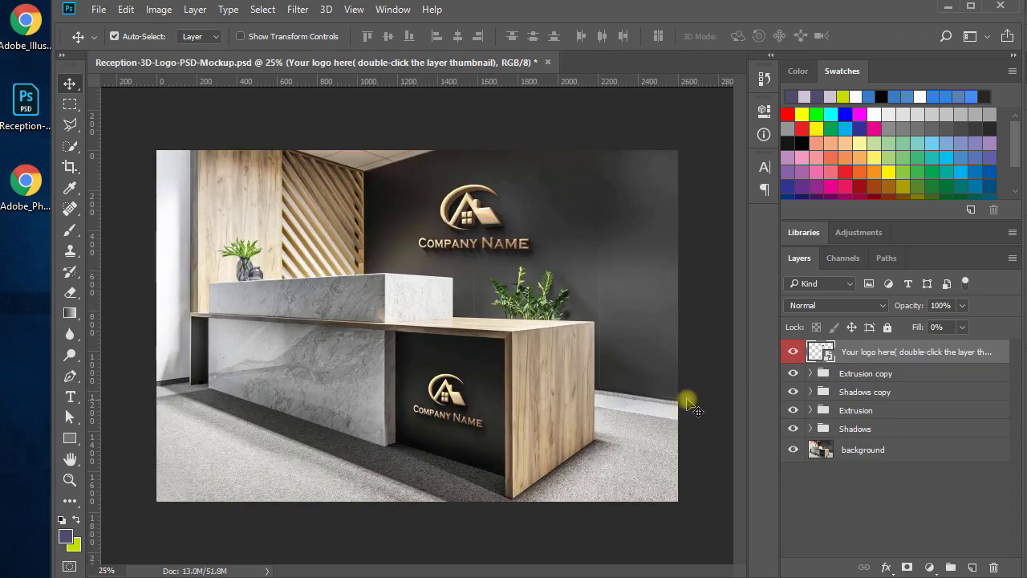
Switch to Illustrator, copy the circular ring mark below the arrow mark, and return to the Photoshop mockup
{"action": "left_click", "coordinate": [695, 406], "text": "ctrl"}
{"action": "left_click", "coordinate": [691, 382], "text": "ctrl"}
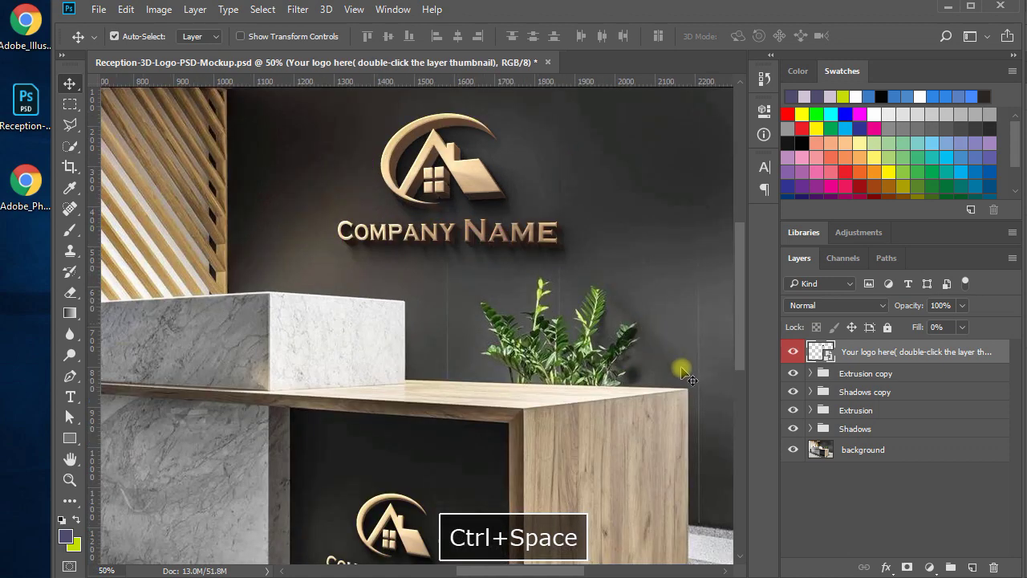
{"action": "key", "text": "ctrl+minus"}
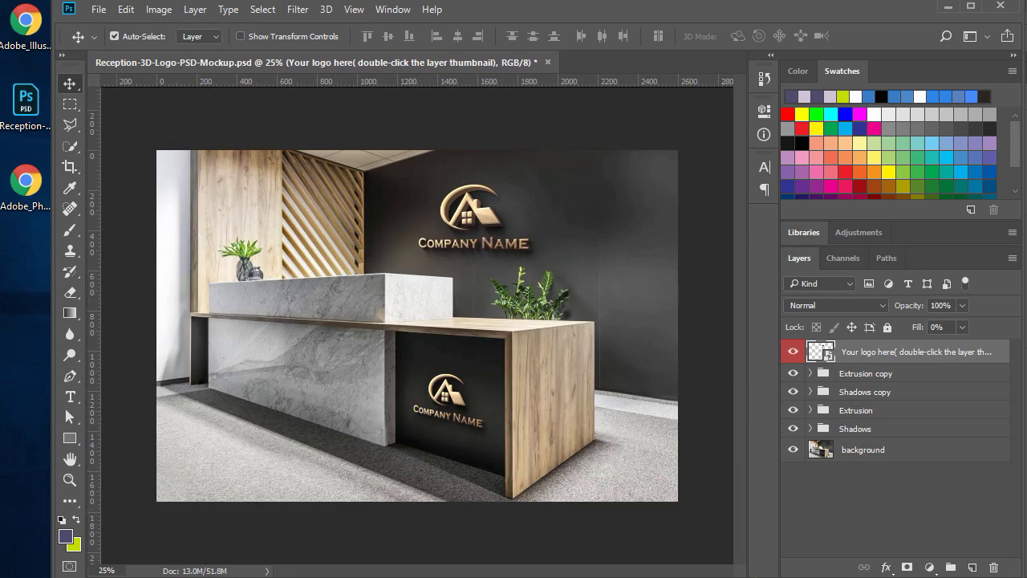
{"action": "key", "text": "alt+Tab"}
{"action": "left_click", "coordinate": [275, 357]}
{"action": "key", "text": "ctrl+c"}
{"action": "key", "text": "alt+Tab"}
{"action": "key", "text": "space"}
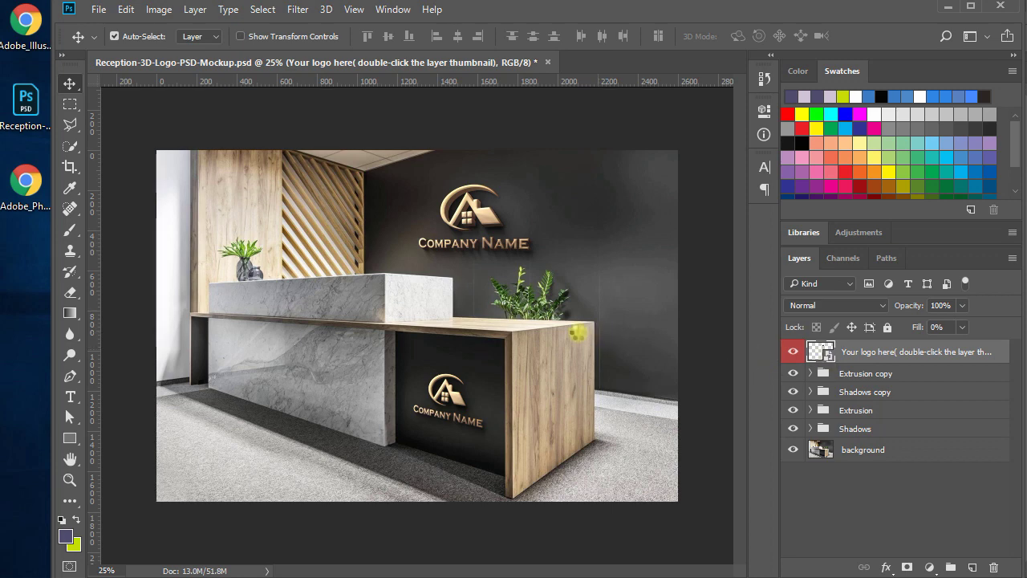
Paste the circular ring mark as a shape layer in the smart object and enlarge it above the Company Name text
{"action": "key", "text": "ctrl+v"}
{"action": "key", "text": "ctrl+t"}
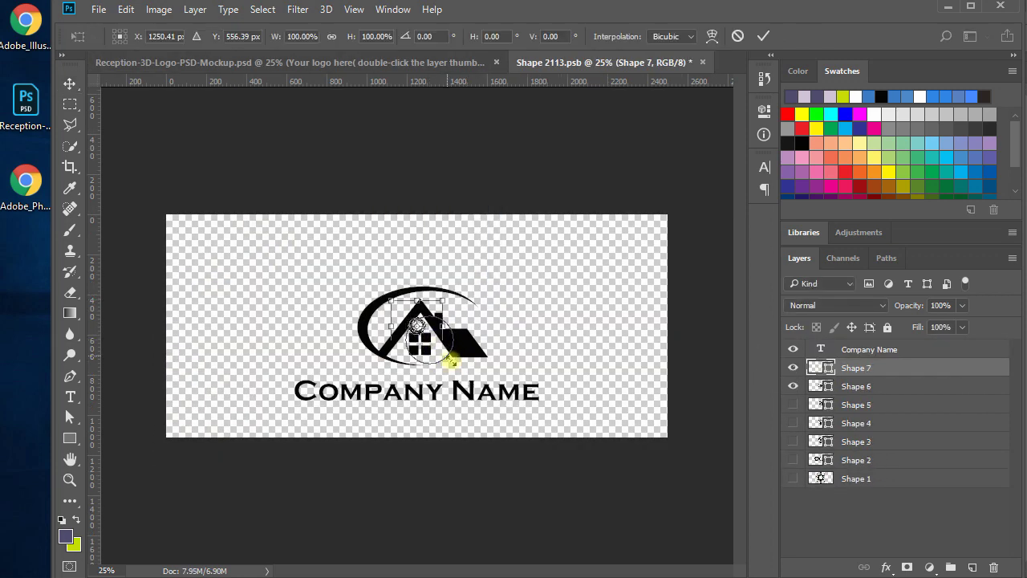
{"action": "left_click_drag", "start_coordinate": [452, 363], "coordinate": [465, 347]}
{"action": "key", "text": "Return"}
Hide the Shape 6 house mark, and save and close Shape 2113.psb to update the mockup
{"action": "left_click", "coordinate": [794, 386]}
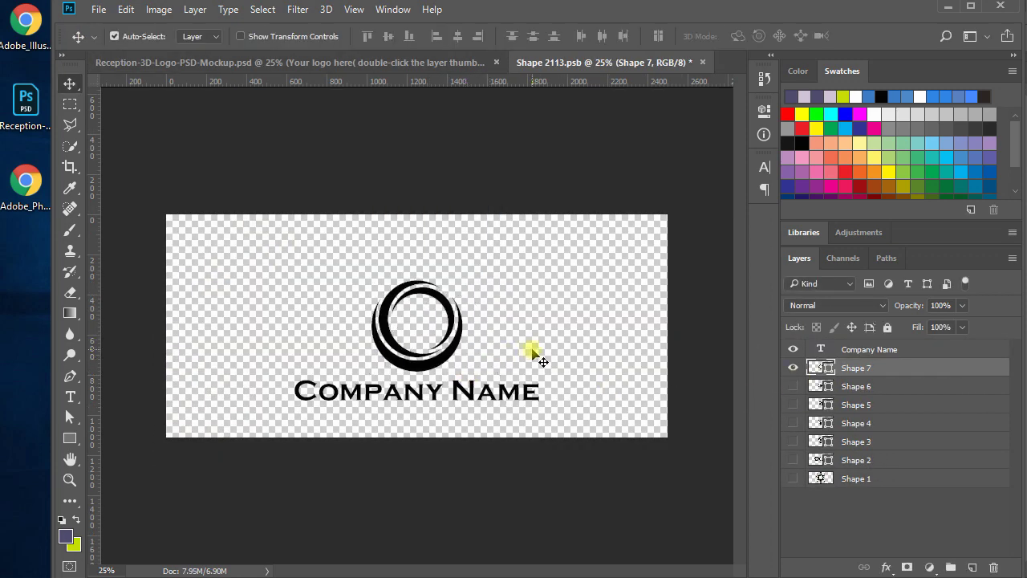
{"action": "key", "text": "ctrl+s"}
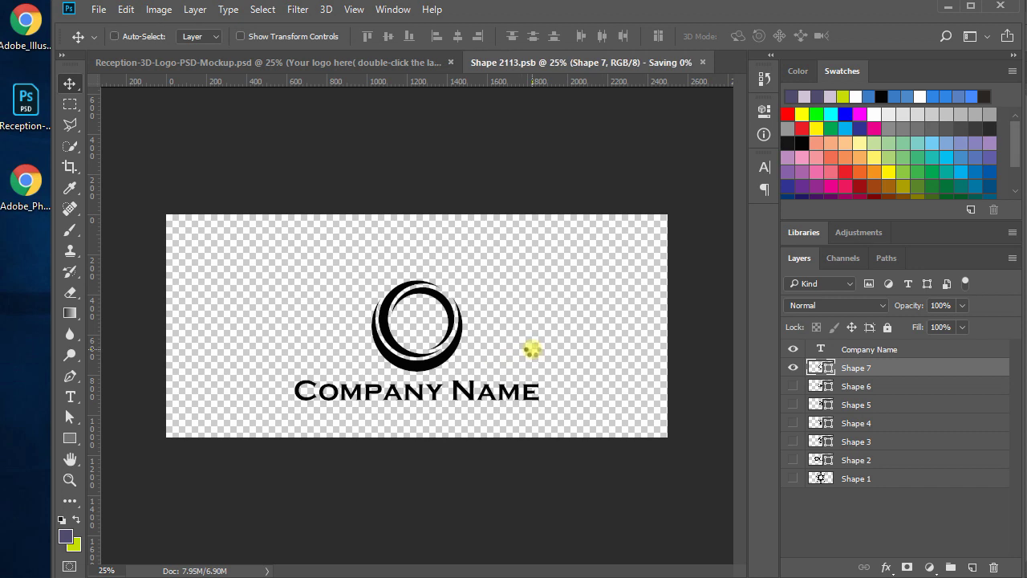
{"action": "left_click", "coordinate": [704, 62]}
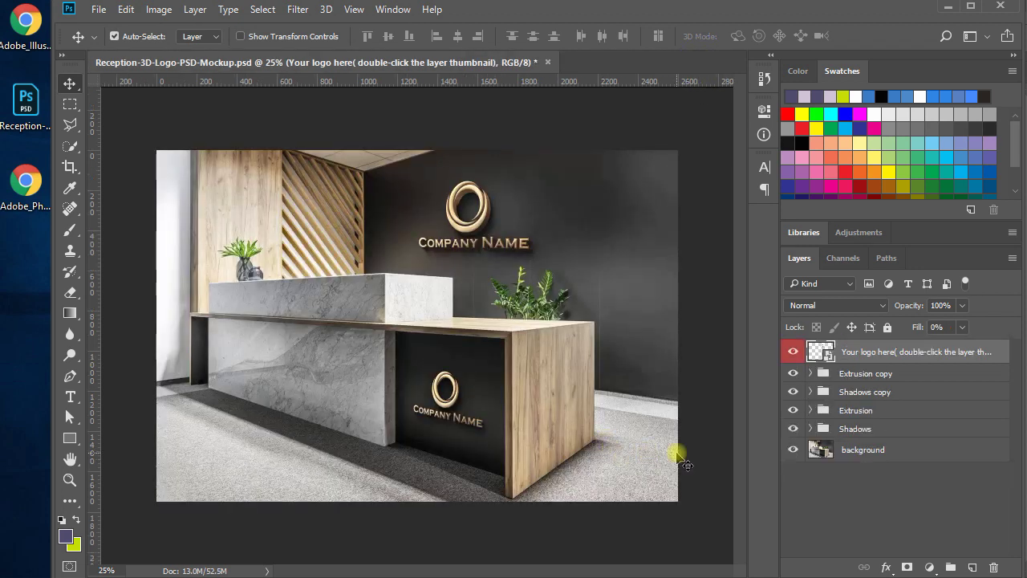
Switch to Illustrator, copy the square mark with the curved stripes beside the ring mark, and return to the Photoshop mockup
{"action": "left_click", "coordinate": [454, 260], "text": "ctrl"}
{"action": "left_click", "coordinate": [488, 193], "text": "ctrl"}
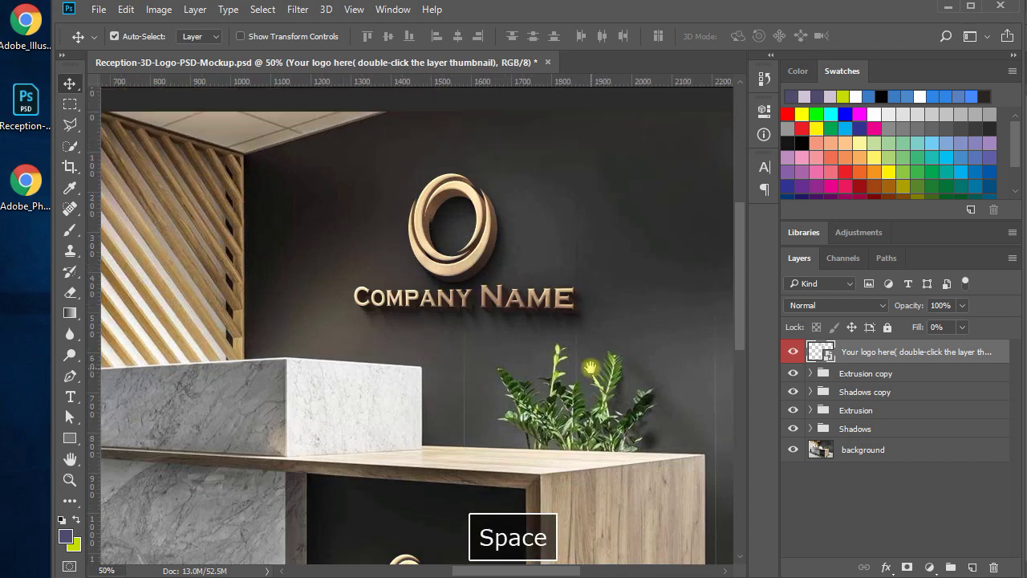
{"action": "key", "text": "ctrl+minus"}
{"action": "key", "text": "ctrl+minus"}
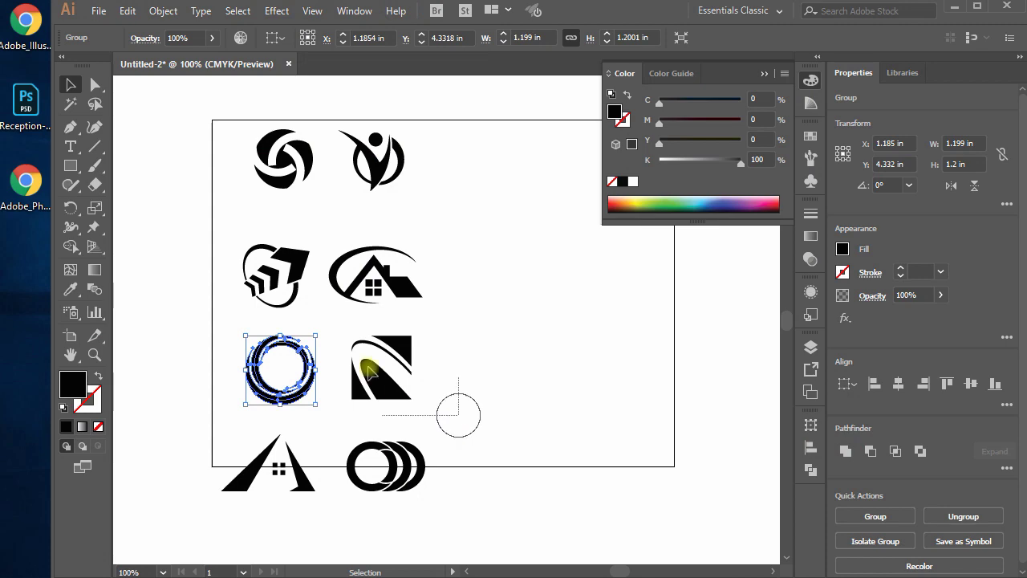
{"action": "left_click", "coordinate": [378, 366]}
{"action": "key", "text": "ctrl+c"}
{"action": "key", "text": "space"}
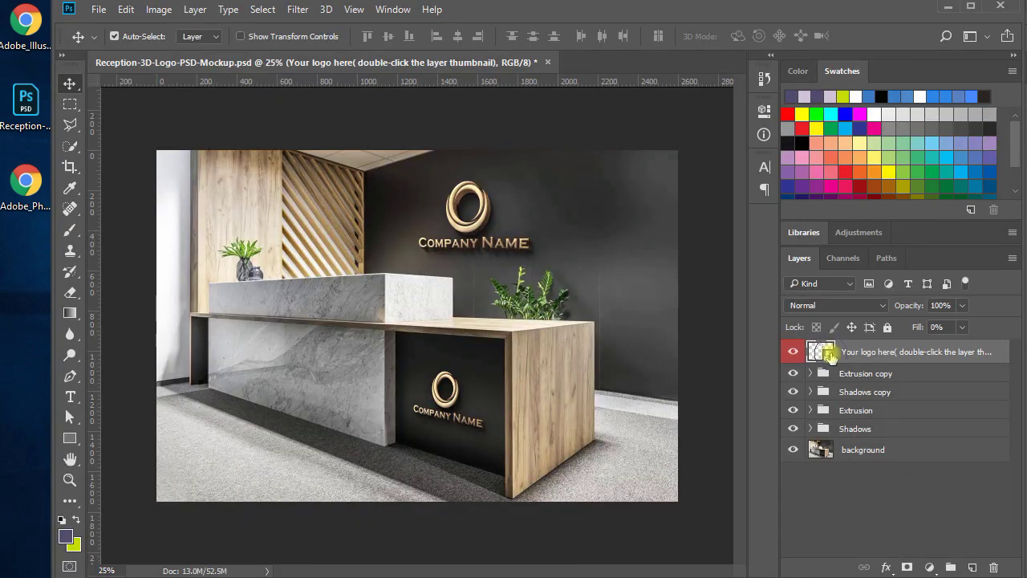
Open the logo smart object, paste the square mark as a shape layer, and enlarge it above the Company Name text
{"action": "double_click", "coordinate": [827, 352]}
{"action": "key", "text": "ctrl+v"}
{"action": "left_click", "coordinate": [553, 172]}
{"action": "key", "text": "ctrl+t"}
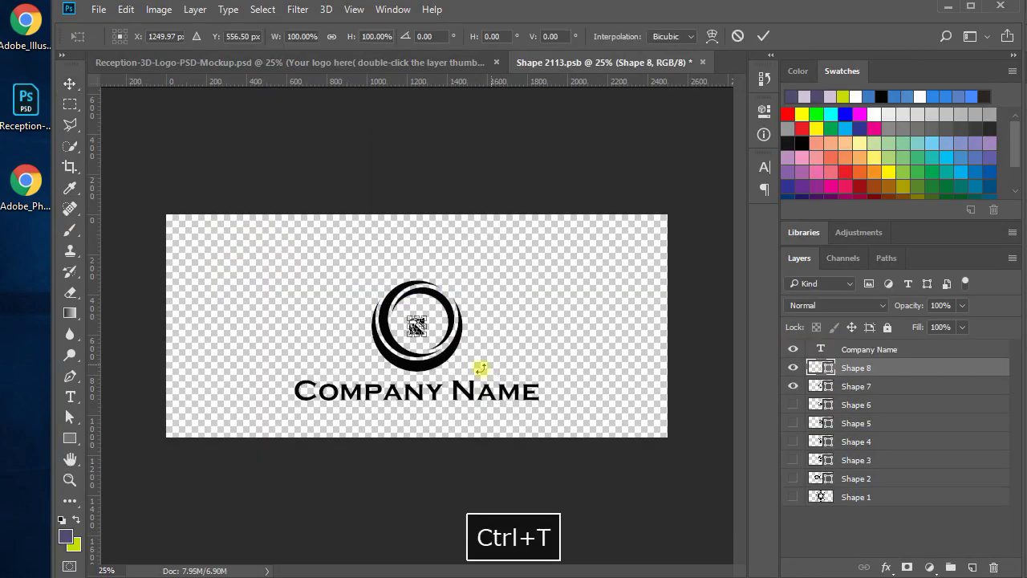
{"action": "left_click_drag", "start_coordinate": [426, 348], "coordinate": [467, 363]}
{"action": "key", "text": "Return"}
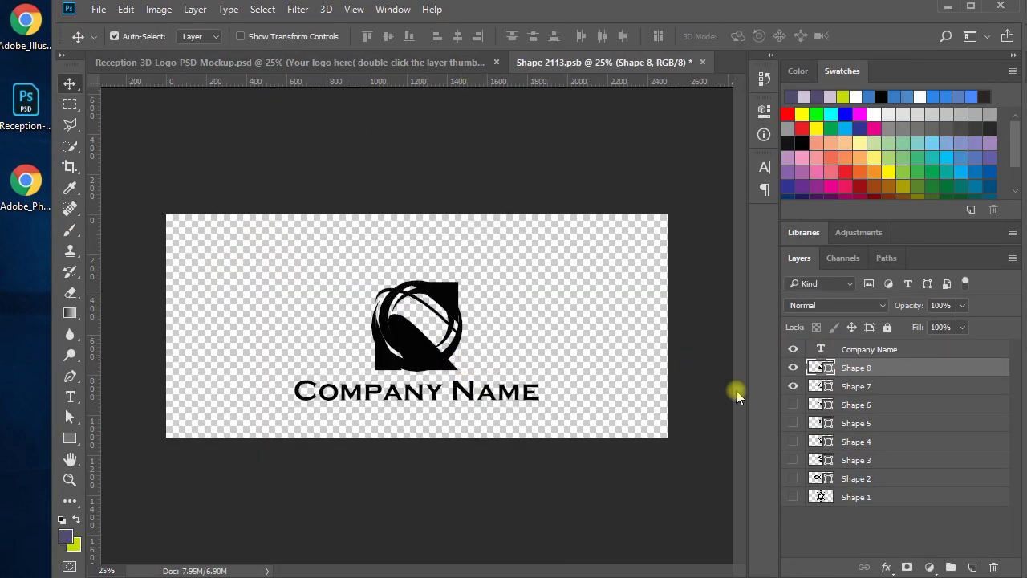
Hide the Shape 7 ring mark, and save and close Shape 2113.psb to update the mockup
{"action": "left_click", "coordinate": [793, 386]}
{"action": "key", "text": "ctrl+s"}
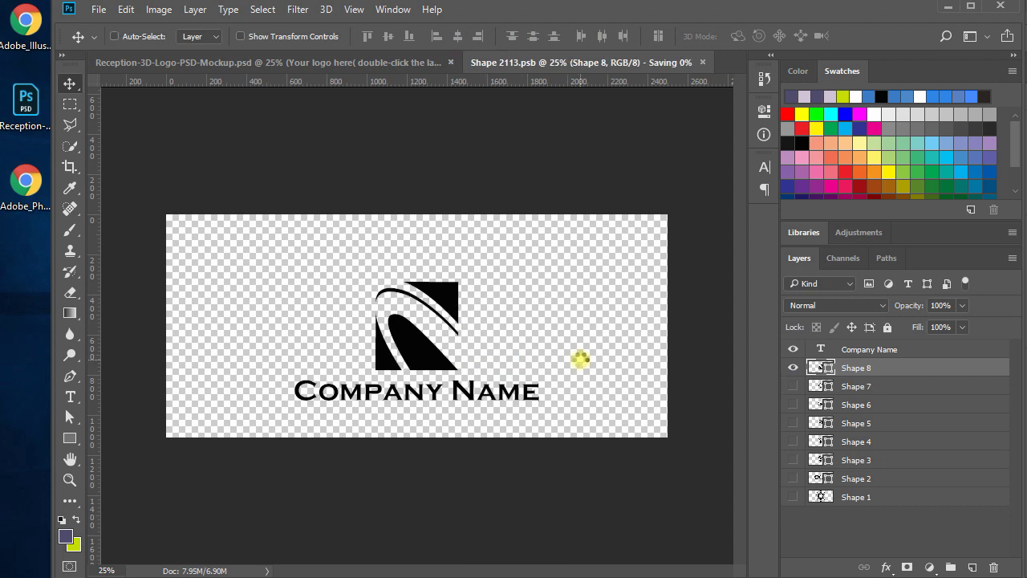
{"action": "left_click", "coordinate": [703, 62]}
Switch to Illustrator, copy the triangular roof mark with the four-pane window below the ring mark, and return to the Photoshop mockup
{"action": "key", "text": "space"}
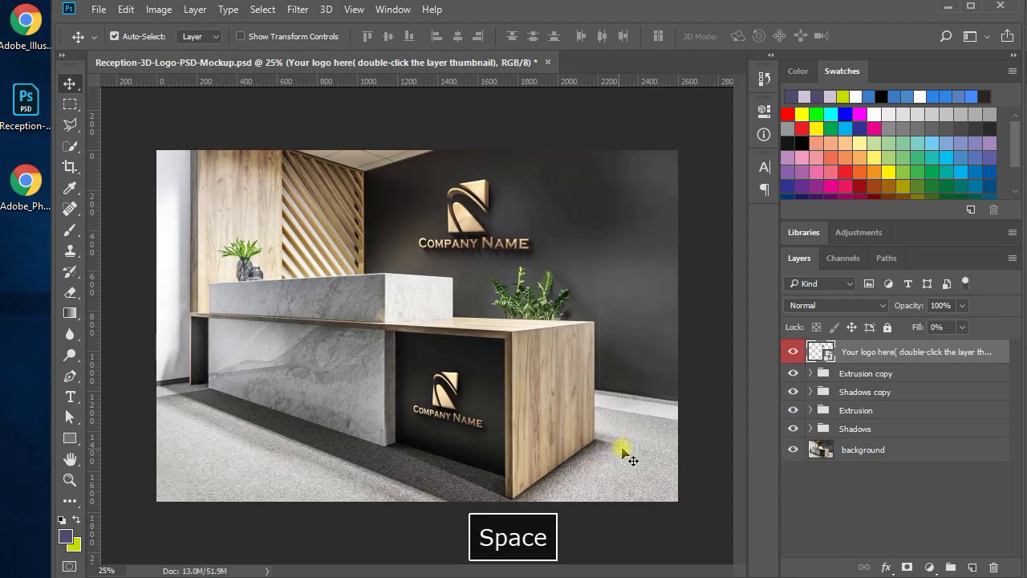
{"action": "key", "text": "ctrl+space"}
{"action": "left_click", "coordinate": [471, 280]}
{"action": "left_click_drag", "start_coordinate": [664, 258], "coordinate": [628, 321]}
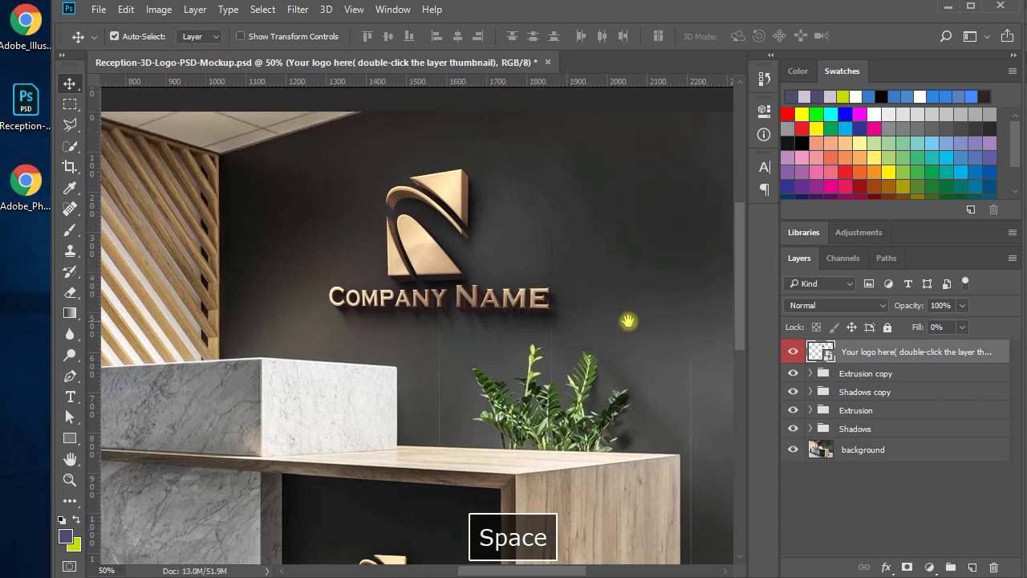
{"action": "key", "text": "ctrl+minus"}
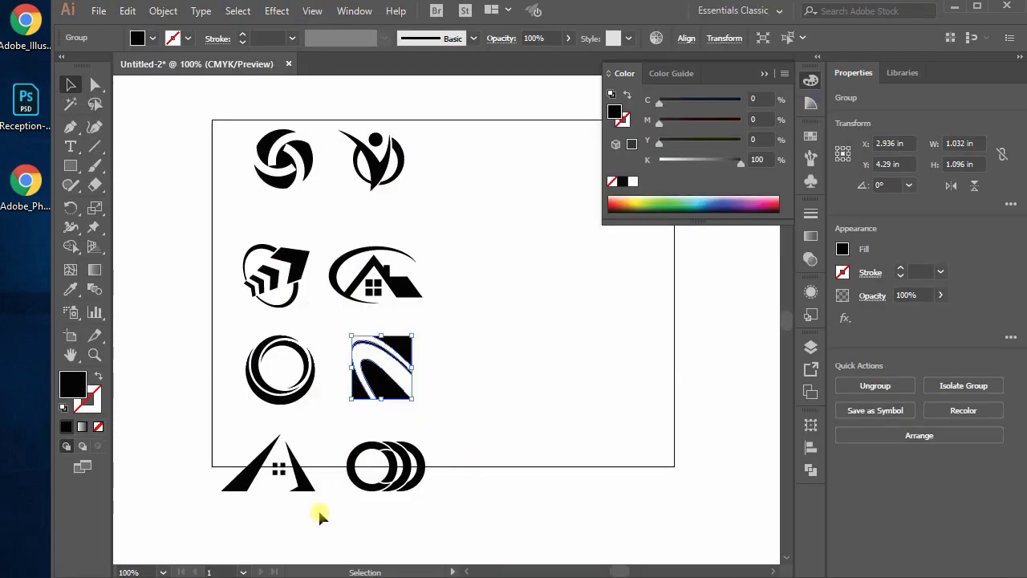
{"action": "left_click_drag", "start_coordinate": [202, 441], "coordinate": [354, 507]}
{"action": "key", "text": "ctrl+c"}
{"action": "key", "text": "space"}
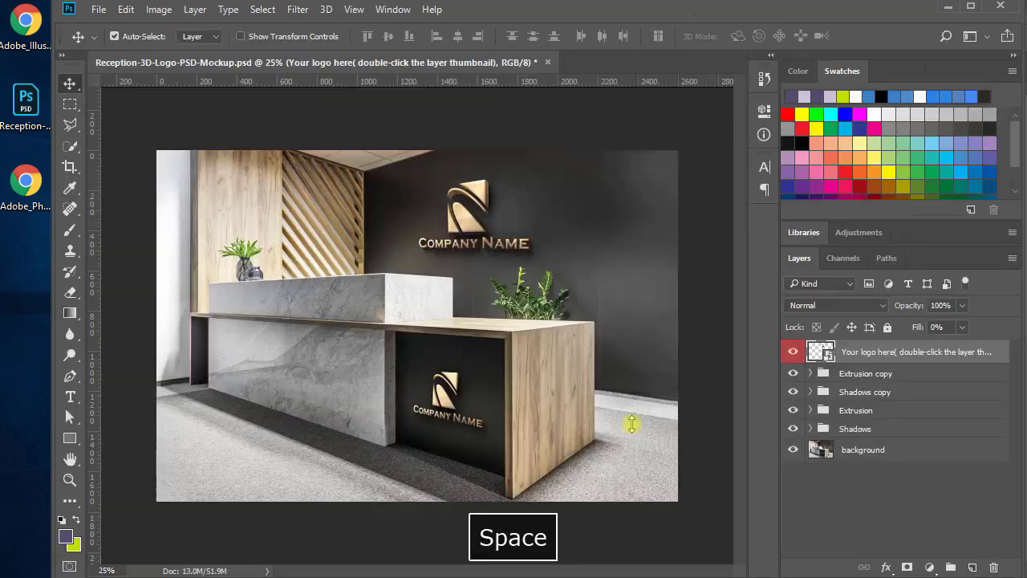
Open the logo smart object, paste the triangular roof mark as a shape layer, and enlarge it above the Company Name text
{"action": "double_click", "coordinate": [820, 351]}
{"action": "key", "text": "ctrl+v"}
{"action": "left_click", "coordinate": [553, 173]}
{"action": "key", "text": "ctrl+t"}
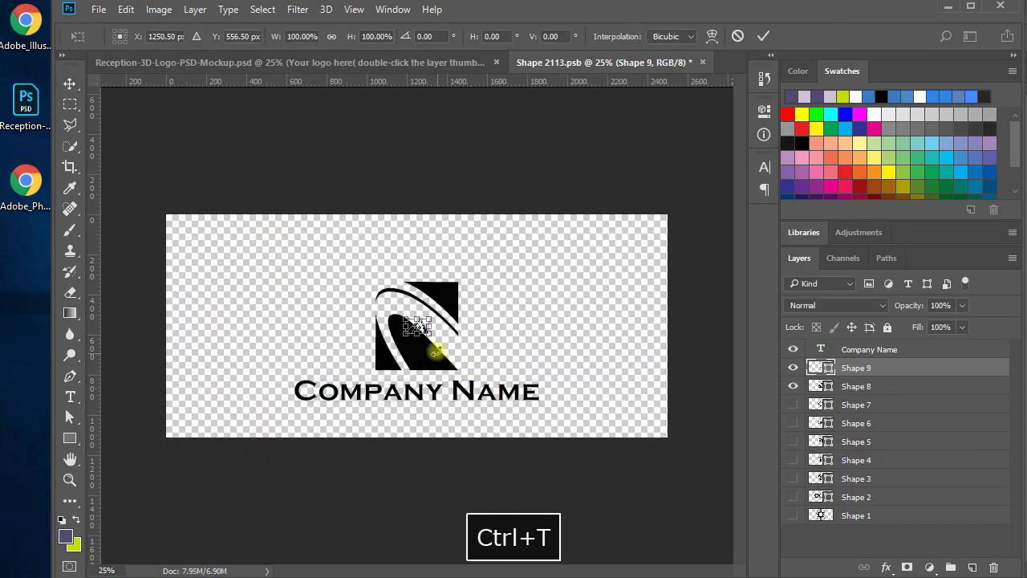
{"action": "left_click_drag", "start_coordinate": [436, 350], "coordinate": [489, 374]}
{"action": "key", "text": "Return"}
Hide the Shape 8 square mark, and save and close Shape 2113.psb to update the mockup
{"action": "left_click", "coordinate": [793, 386]}
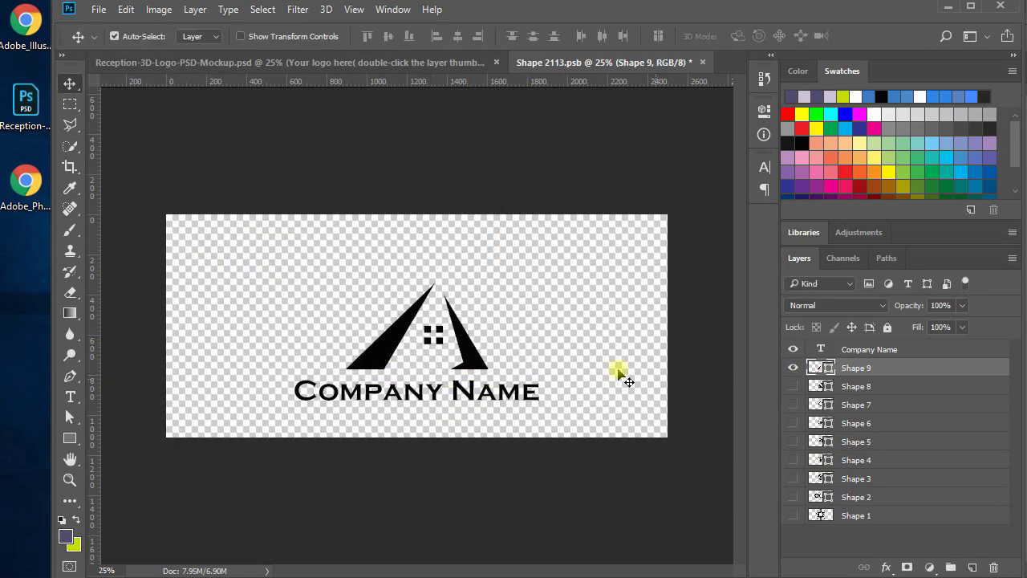
{"action": "key", "text": "ctrl+s"}
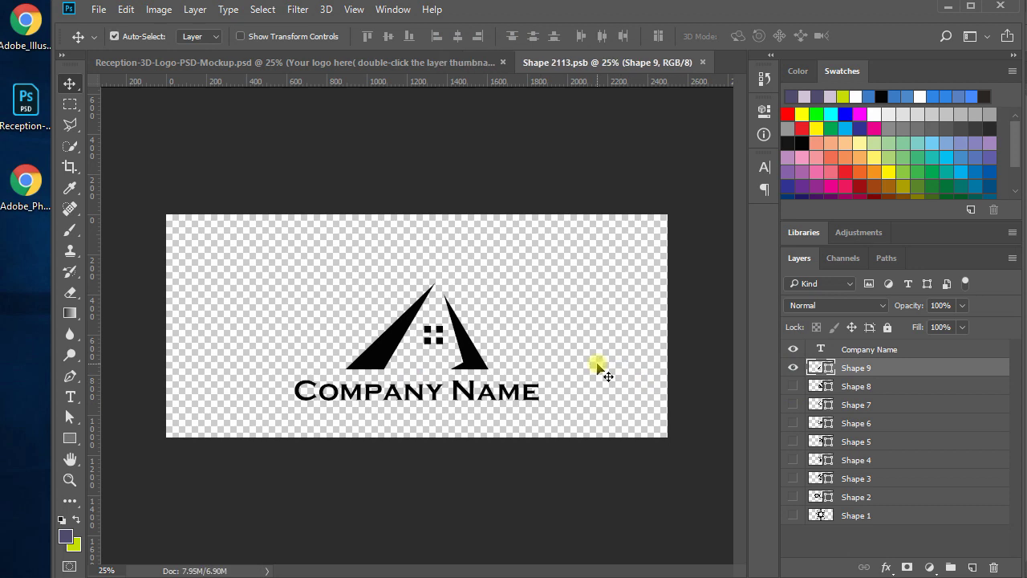
{"action": "left_click", "coordinate": [703, 62]}
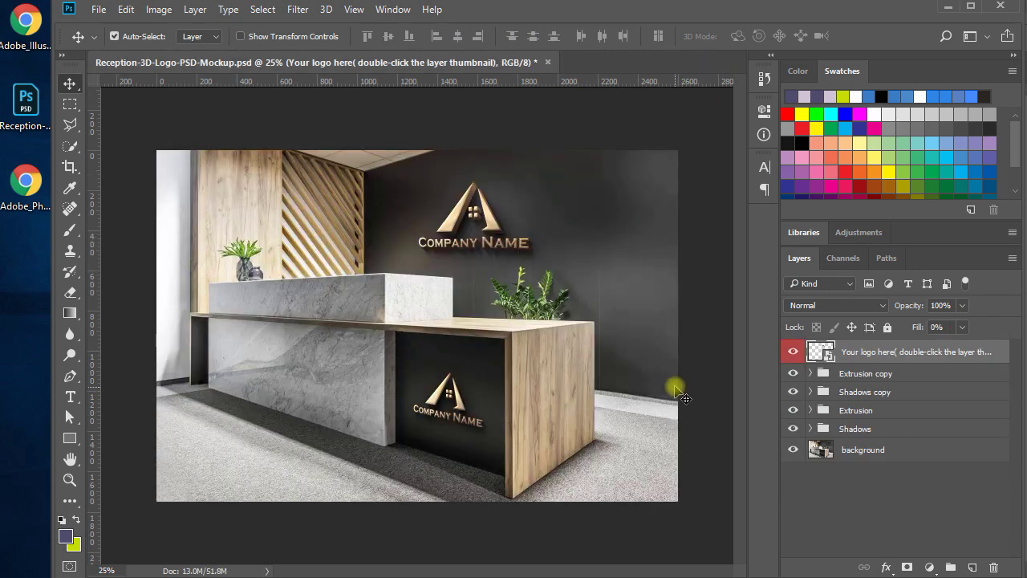
Switch to Illustrator, copy the overlapping rings mark beside the triangular roof mark, and return to the Photoshop mockup
{"action": "key", "text": "ctrl+space"}
{"action": "left_click", "coordinate": [535, 294]}
{"action": "left_click", "coordinate": [589, 276]}
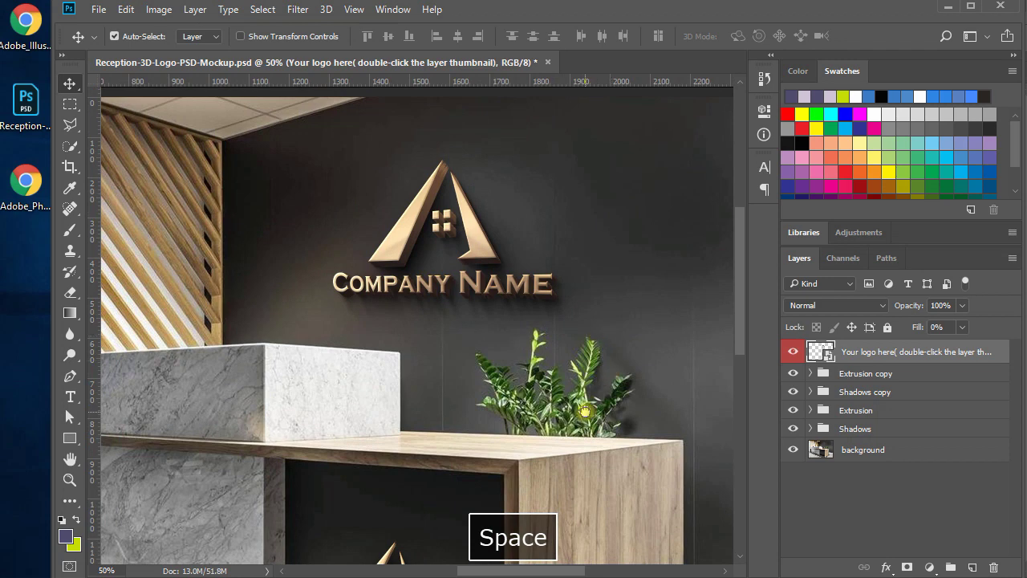
{"action": "left_click_drag", "start_coordinate": [585, 412], "coordinate": [583, 234]}
{"action": "key", "text": "ctrl+minus"}
{"action": "key", "text": "ctrl+minus"}
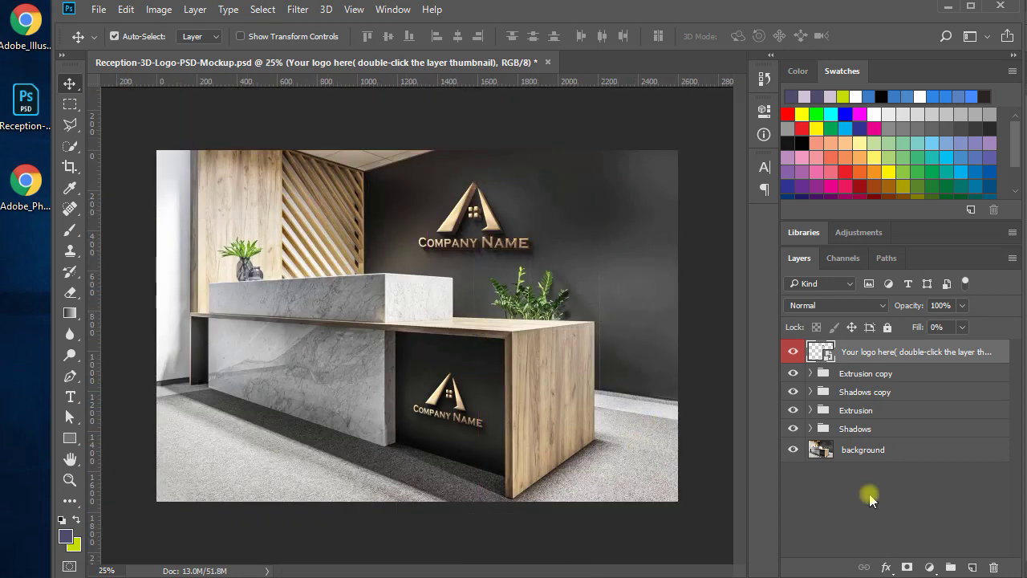
{"action": "key", "text": "alt+Tab"}
{"action": "left_click", "coordinate": [417, 481]}
{"action": "key", "text": "ctrl+c"}
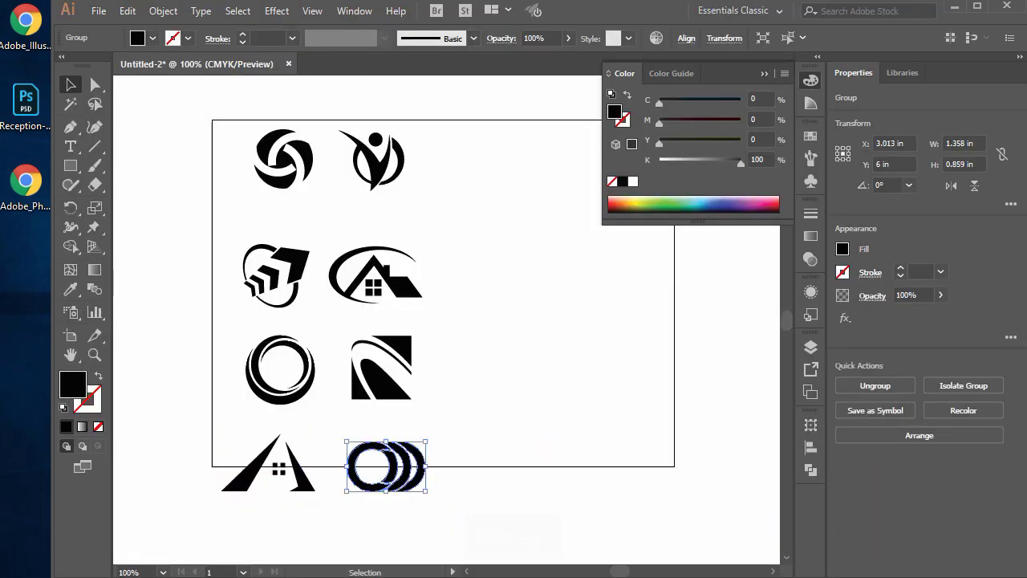
{"action": "key", "text": "alt+Tab"}
{"action": "key", "text": "space"}
{"action": "key", "text": "alt+Tab"}
{"action": "key", "text": "alt+Tab"}
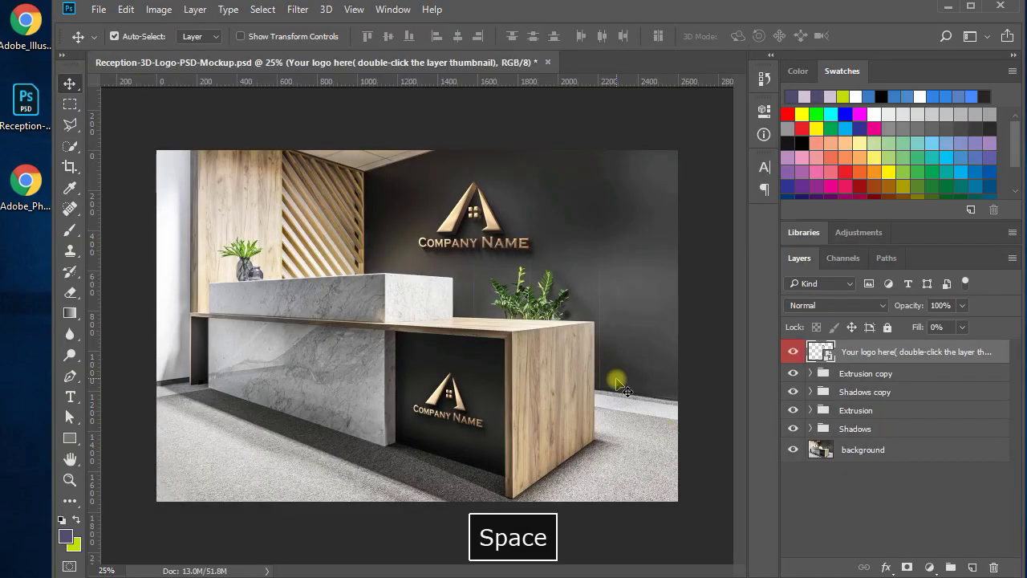
Open the logo smart object, paste the overlapping rings mark as a shape layer, and enlarge it above the Company Name text
{"action": "double_click", "coordinate": [817, 348]}
{"action": "key", "text": "ctrl+v"}
{"action": "left_click", "coordinate": [537, 177]}
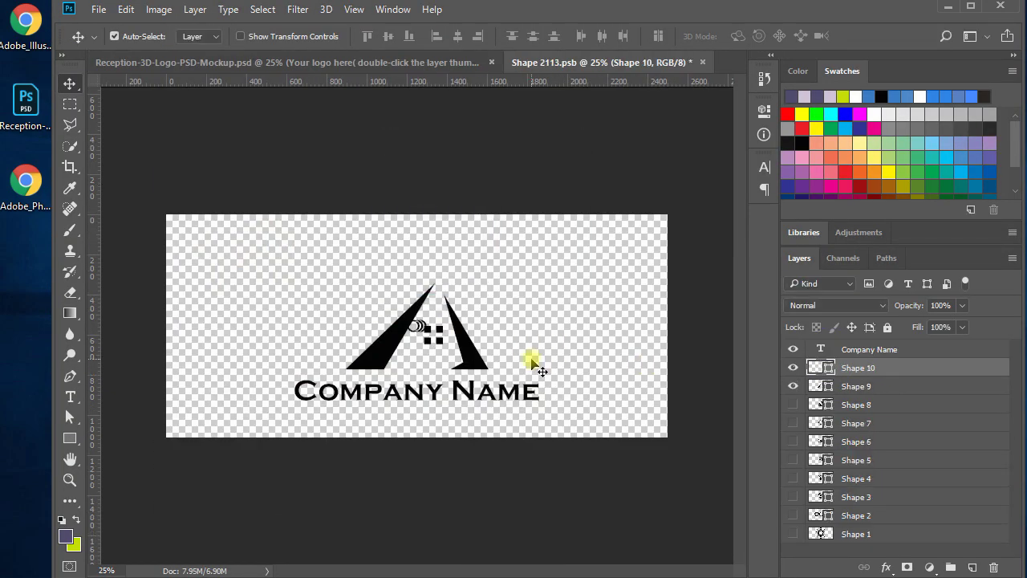
{"action": "key", "text": "ctrl+t"}
{"action": "left_click_drag", "start_coordinate": [427, 329], "coordinate": [488, 369]}
{"action": "key", "text": "Return"}
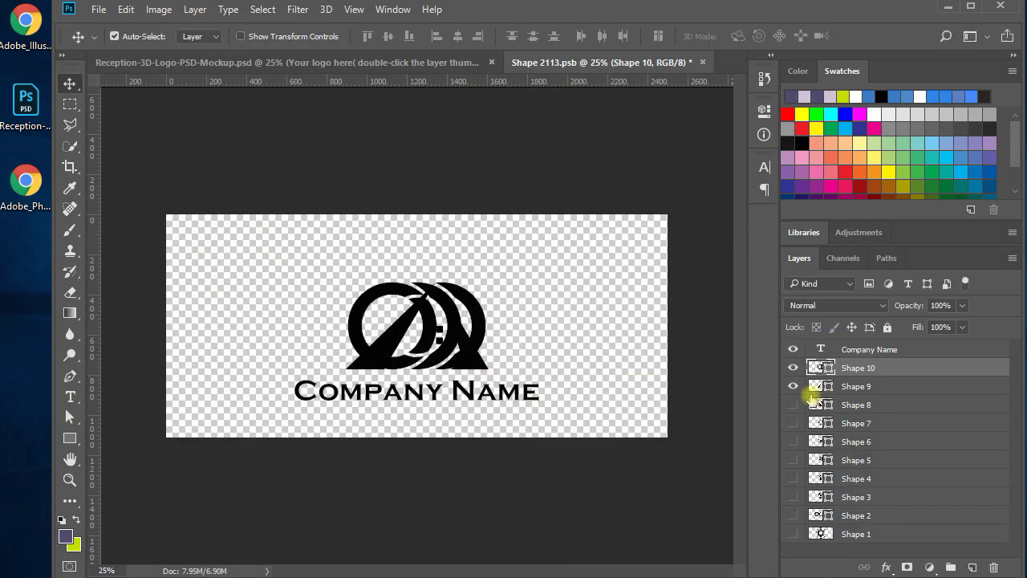
Hide the Shape 9 triangular roof mark, and save and close Shape 2113.psb to update the mockup
{"action": "left_click", "coordinate": [793, 386]}
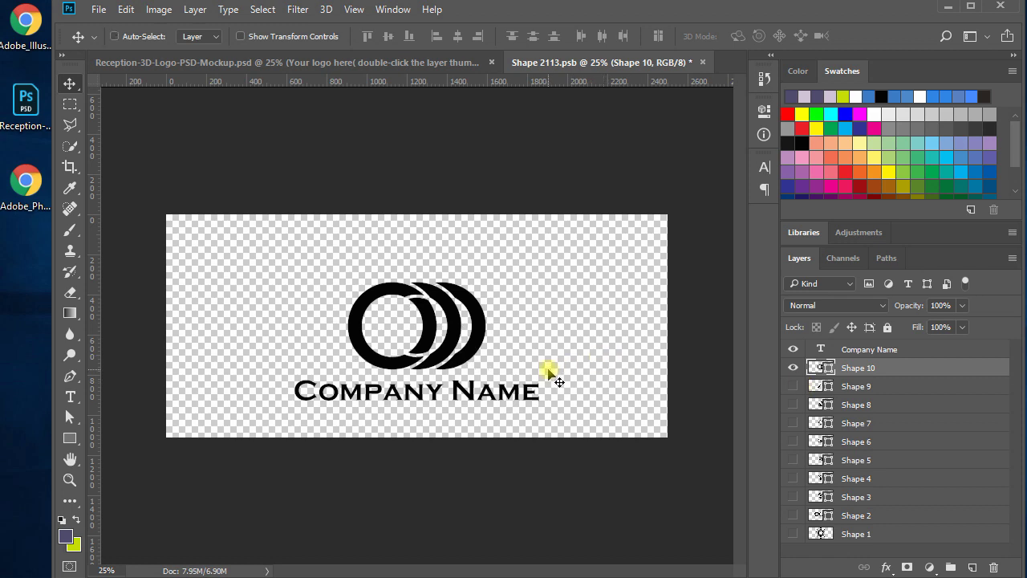
{"action": "key", "text": "ctrl+s"}
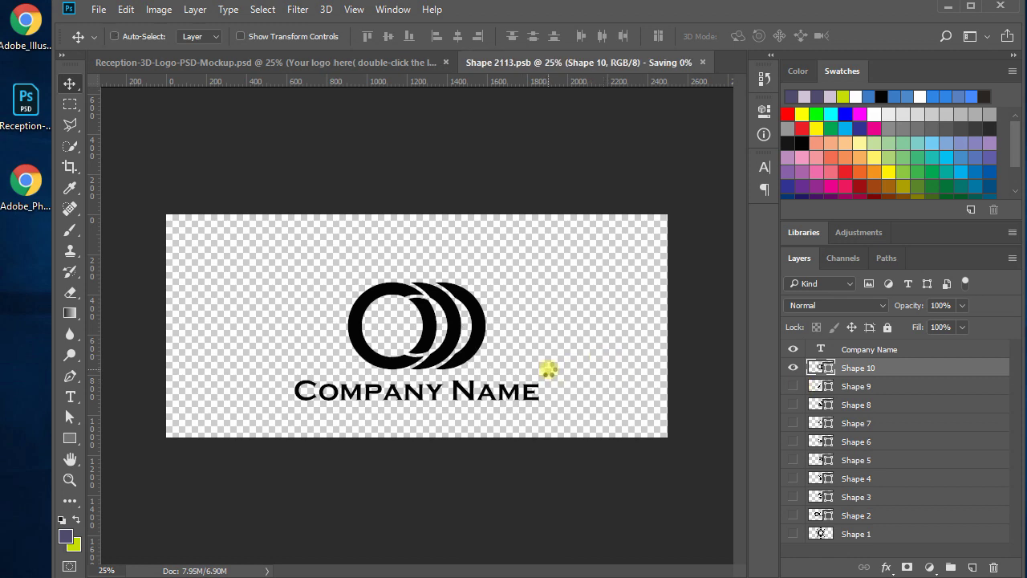
{"action": "left_click", "coordinate": [703, 62]}
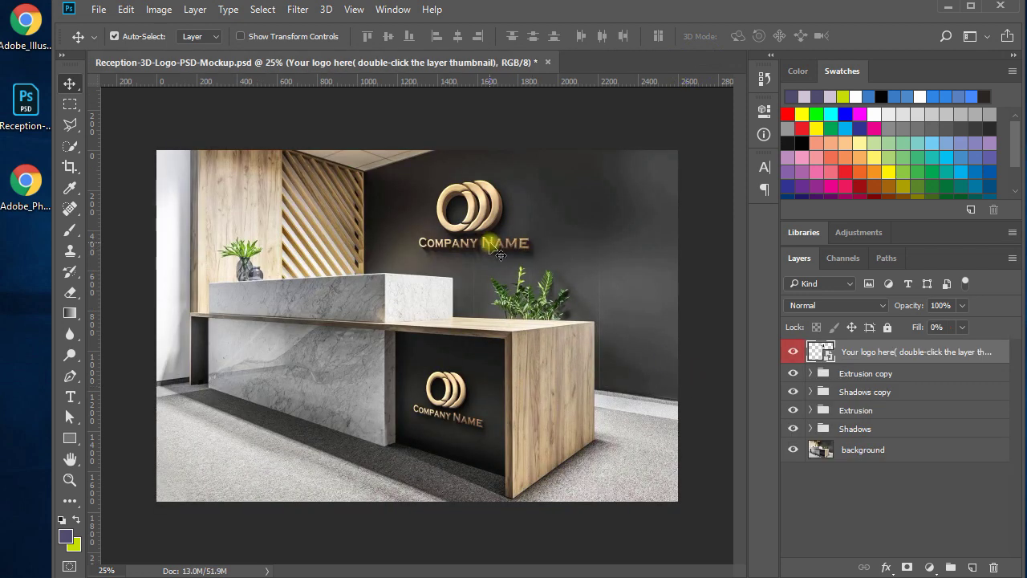
Reopen the logo smart object and set the font of the whole Company Name text to Sansation Bold
{"action": "double_click", "coordinate": [822, 352]}
{"action": "double_click", "coordinate": [500, 392]}
{"action": "key", "text": "ctrl+a"}
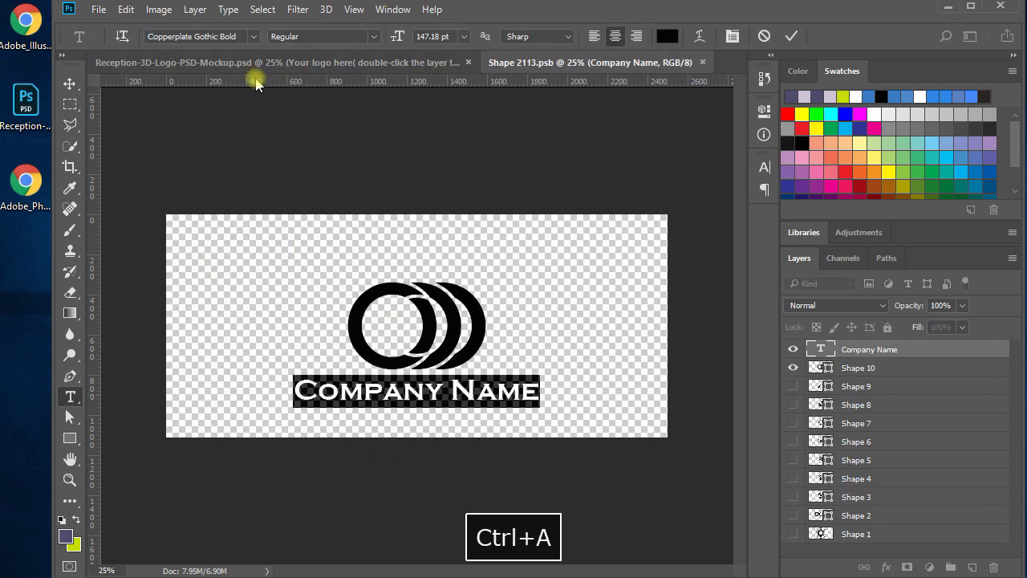
{"action": "left_click", "coordinate": [209, 36]}
{"action": "type", "text": "Sansa"}
{"action": "left_click", "coordinate": [239, 121]}
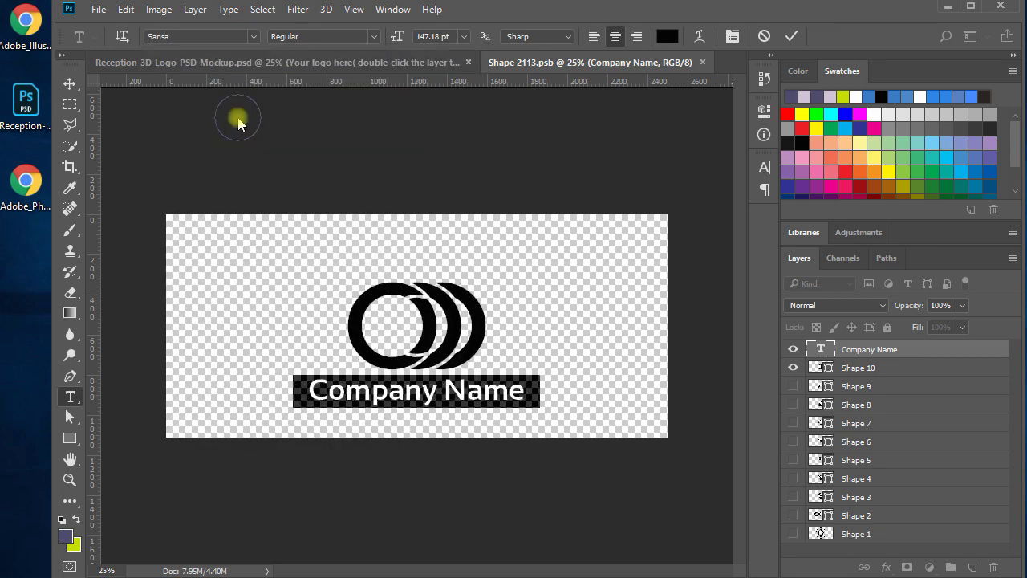
Change the font of the whole Company Name text to Aller Bold
{"action": "left_click", "coordinate": [436, 390]}
{"action": "key", "text": "ctrl+a"}
{"action": "left_click", "coordinate": [223, 36]}
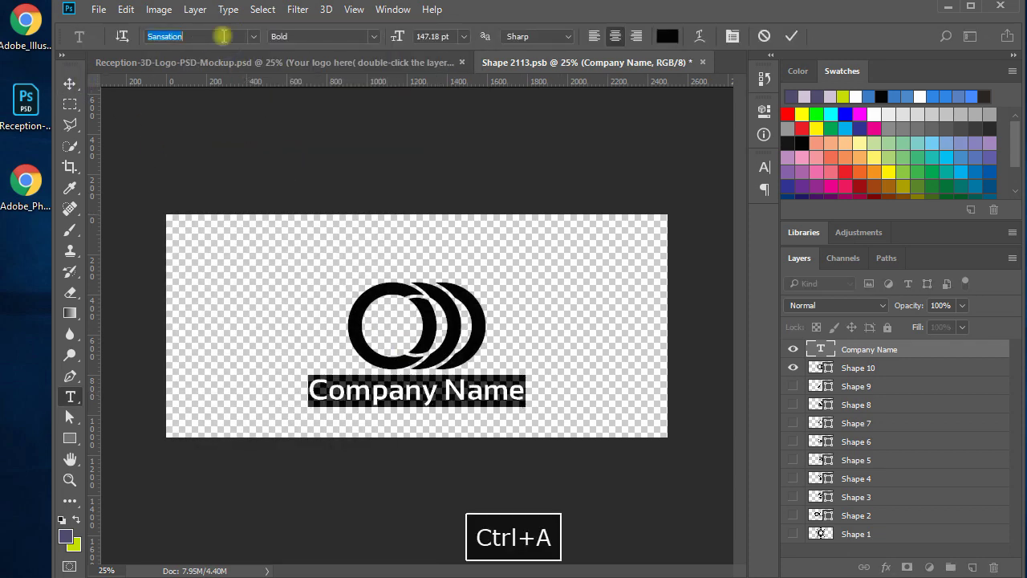
{"action": "type", "text": "Al"}
{"action": "left_click", "coordinate": [248, 117]}
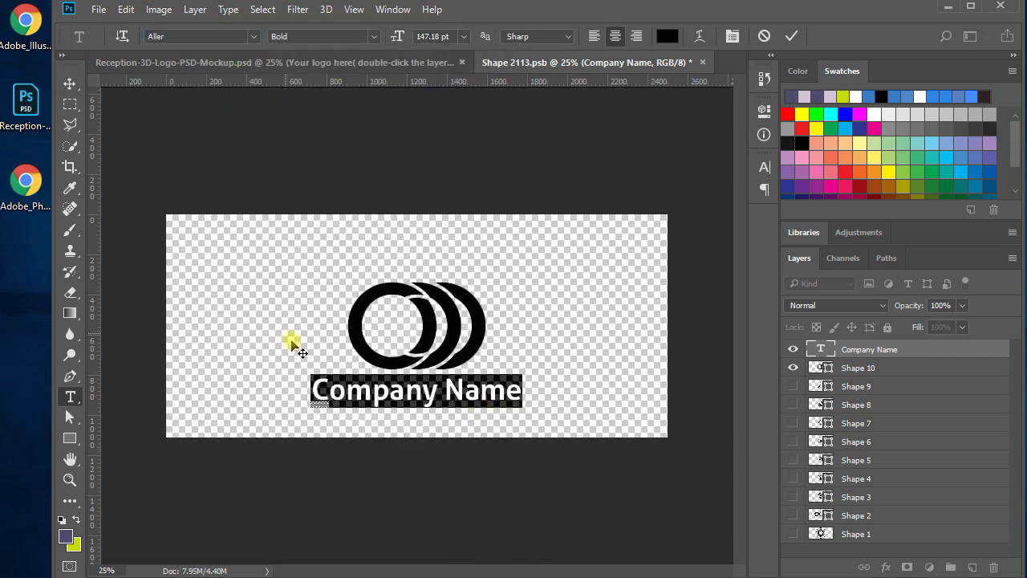
Enlarge the Company Name text so it is wider than the rings mark, and nudge it slightly down
{"action": "key", "text": "ctrl+t"}
{"action": "left_click_drag", "start_coordinate": [522, 407], "coordinate": [551, 411]}
{"action": "key", "text": "Return"}
{"action": "key", "text": "Right"}
{"action": "key", "text": "Down"}
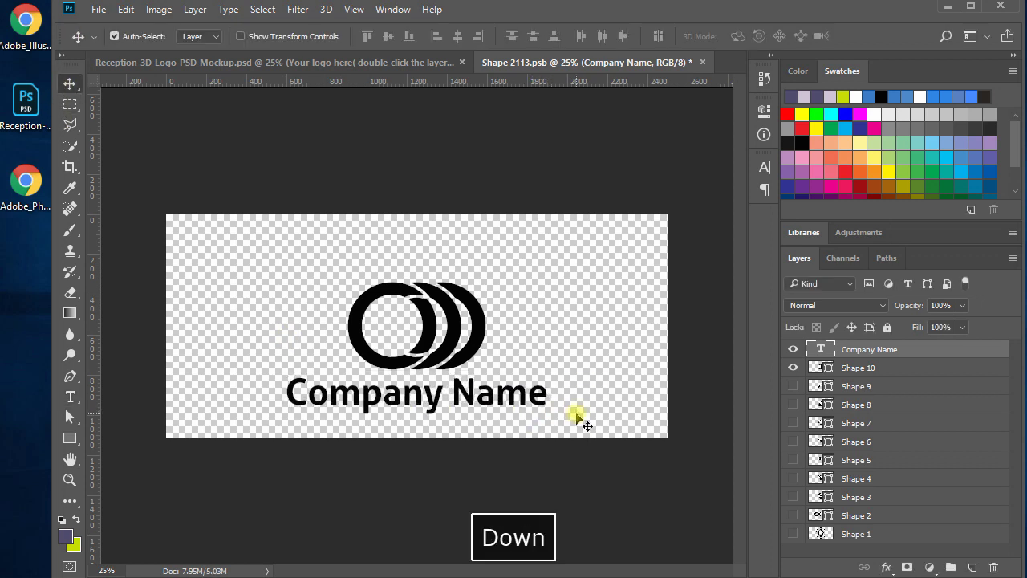
{"action": "key", "text": "Left"}
{"action": "key", "text": "Right"}
Save and close Shape 2113.psb to apply the new Company Name lettering to the mockup
{"action": "key", "text": "ctrl+s"}
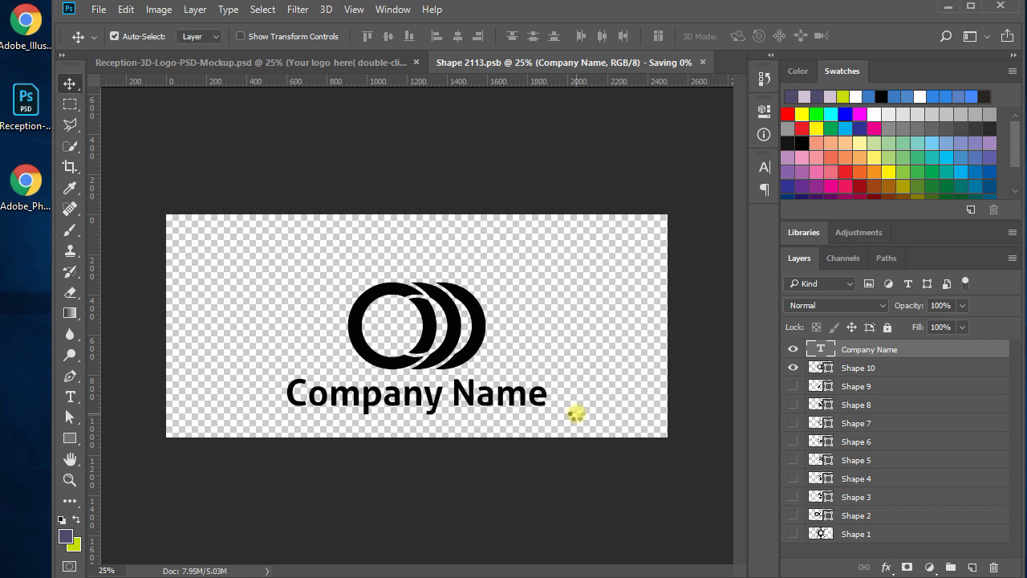
{"action": "left_click", "coordinate": [702, 62]}
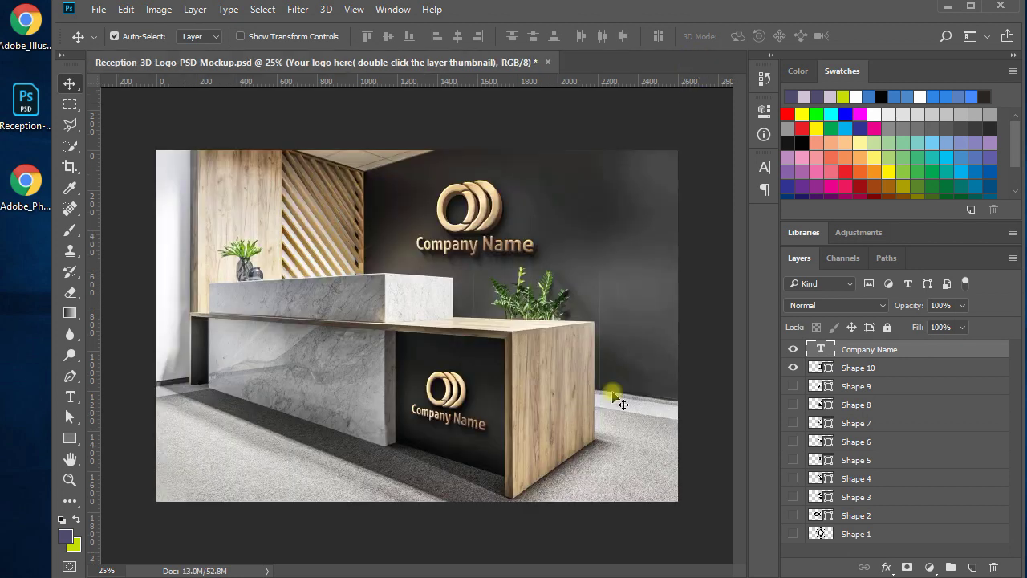
{"action": "left_click", "coordinate": [540, 238], "text": "ctrl"}
{"action": "left_click", "coordinate": [541, 238], "text": "ctrl"}
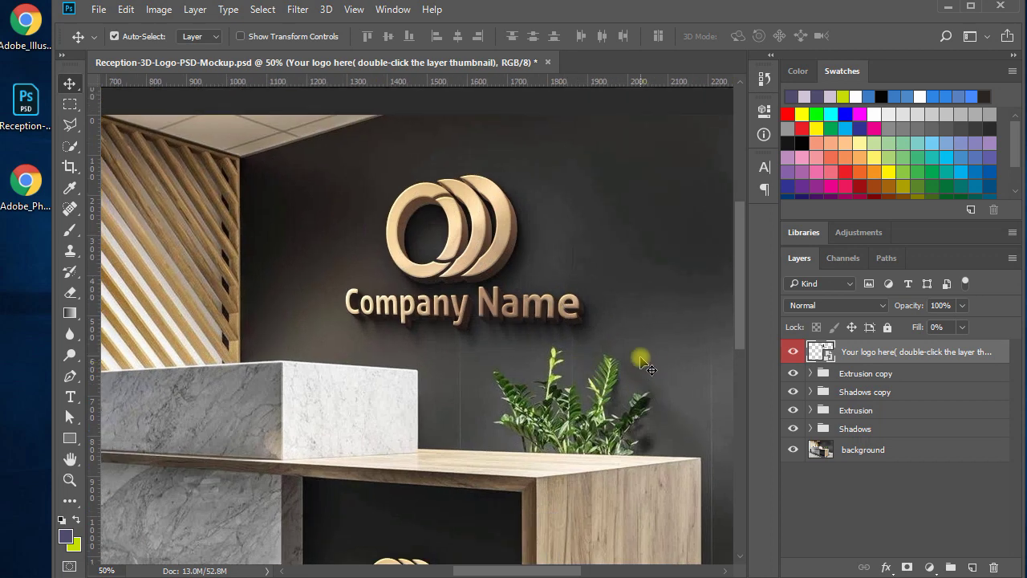
Reopen the logo smart object, hide the Company Name text and Shape 10, and show only the Shape 2 Creative Alys logo
{"action": "left_click_drag", "start_coordinate": [646, 365], "coordinate": [615, 390]}
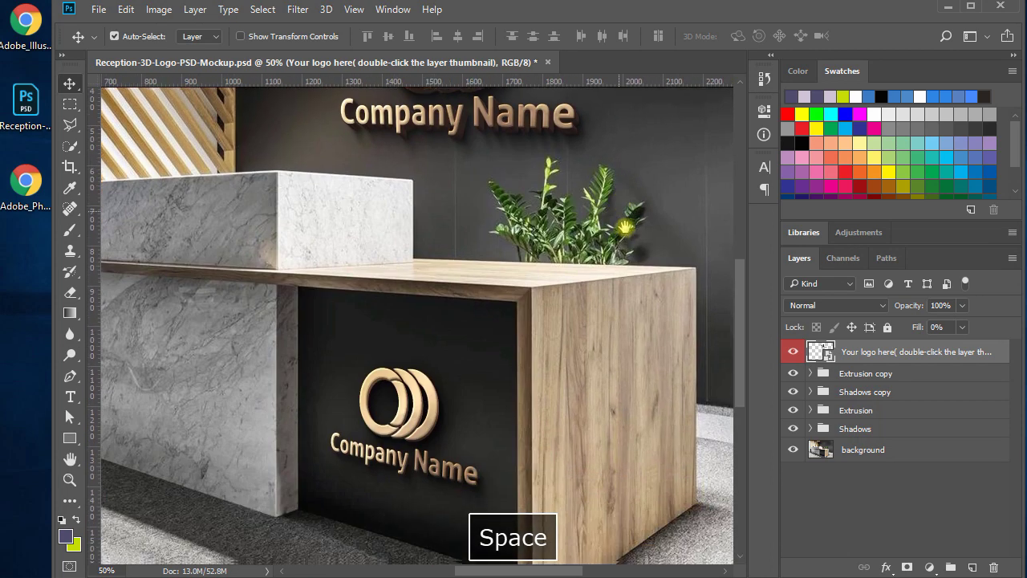
{"action": "left_click_drag", "start_coordinate": [522, 410], "coordinate": [592, 466]}
{"action": "key", "text": "ctrl+minus"}
{"action": "key", "text": "ctrl+minus"}
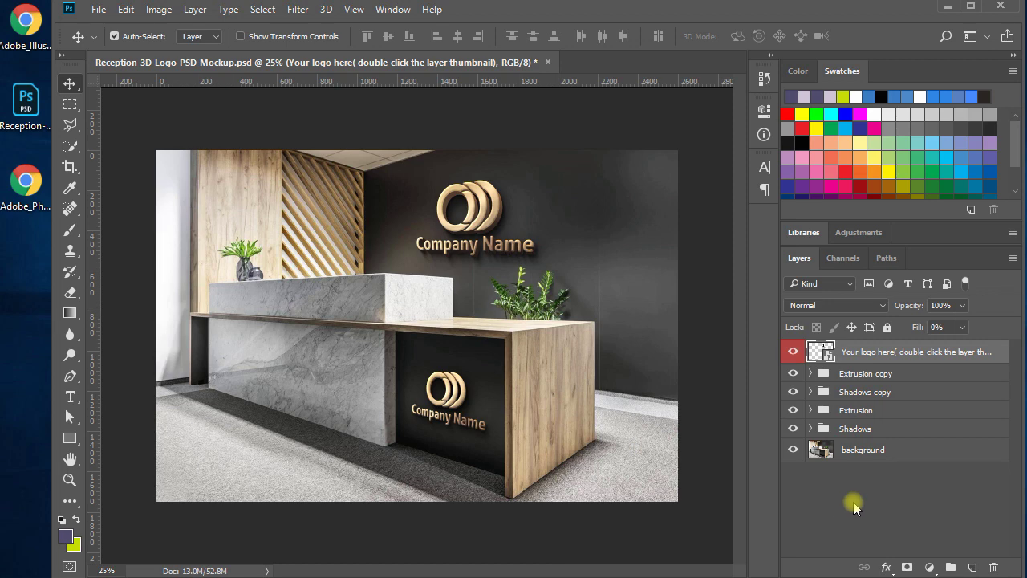
{"action": "double_click", "coordinate": [825, 351]}
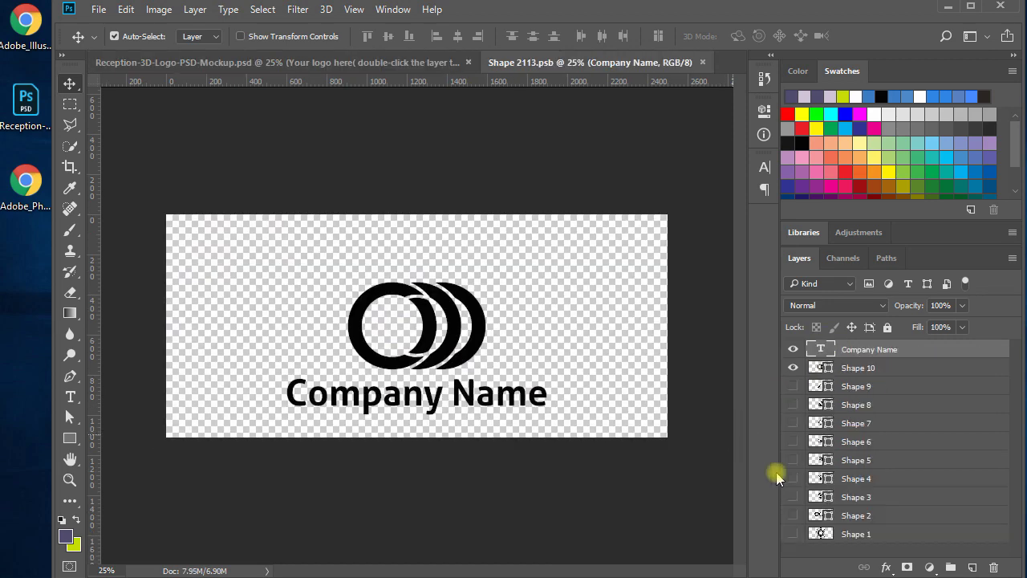
{"action": "left_click_drag", "start_coordinate": [796, 359], "coordinate": [818, 522]}
{"action": "left_click", "coordinate": [793, 516]}
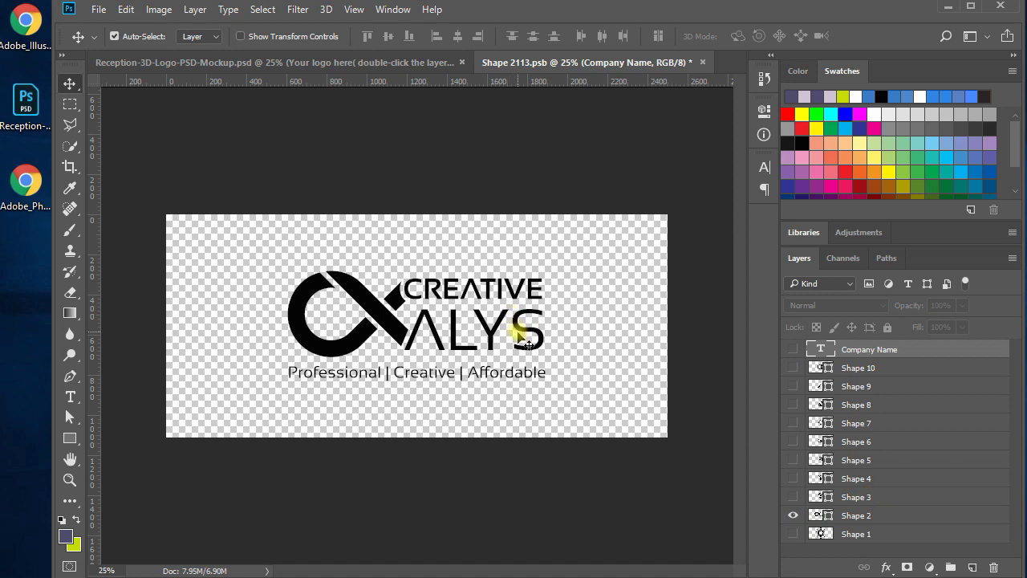
Move the Creative Alys logo slightly down on the canvas, then save and close Shape 2113.psb to apply it to the mockup
{"action": "left_click_drag", "start_coordinate": [533, 325], "coordinate": [533, 343]}
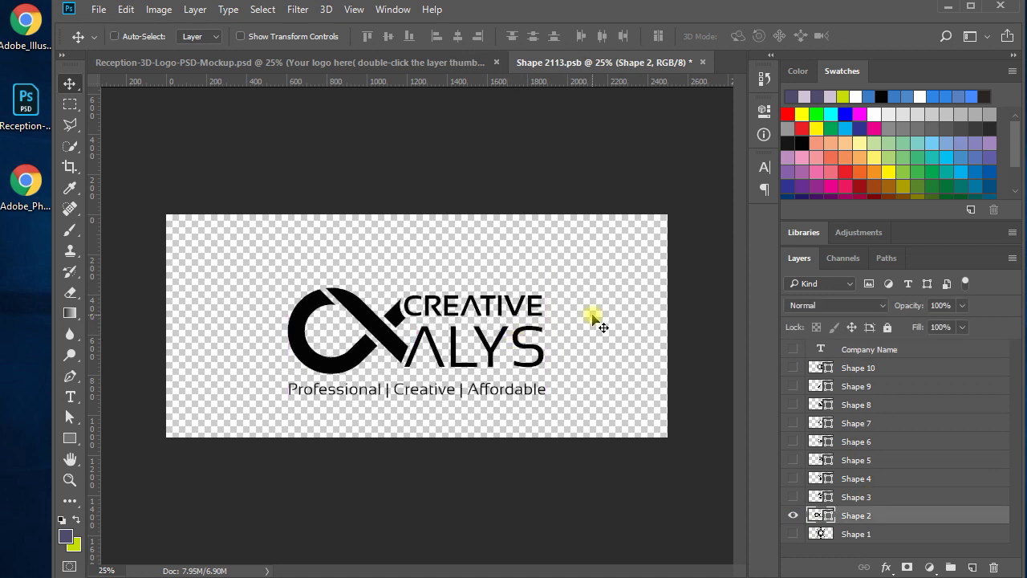
{"action": "key", "text": "ctrl+s"}
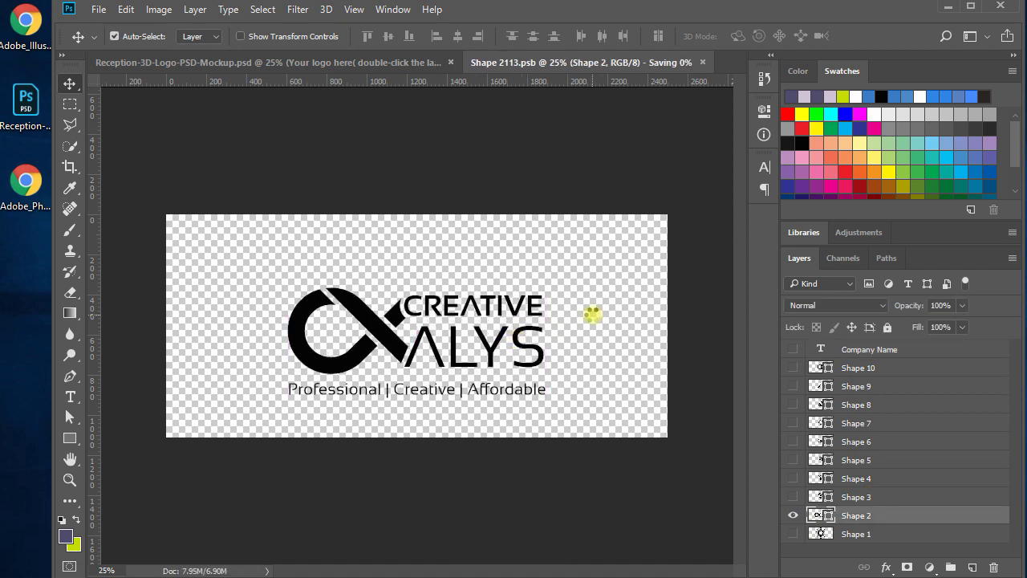
{"action": "left_click", "coordinate": [703, 62]}
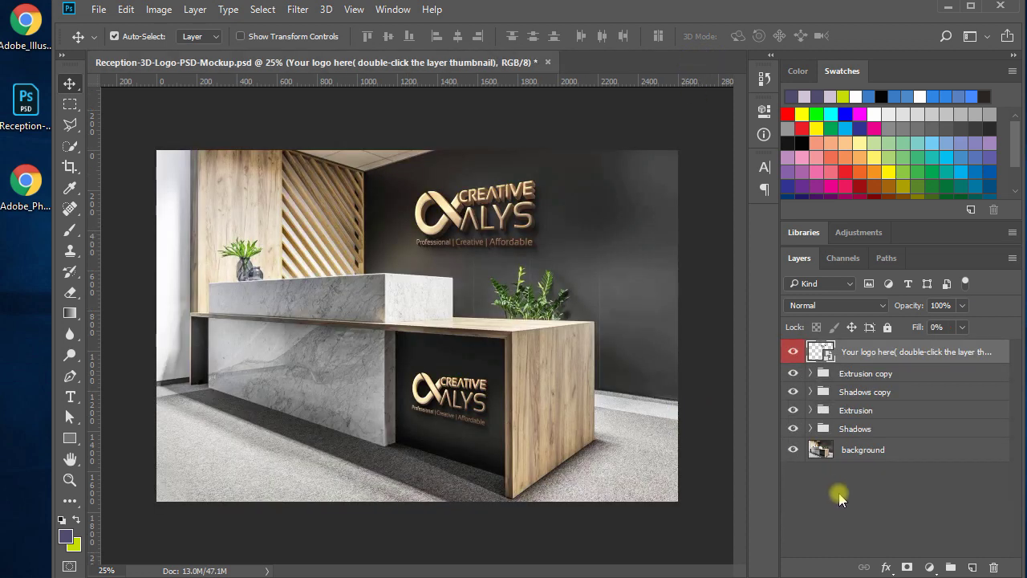
Examine the Creative Alys logo on the wall up close, as well as the whole reception mockup
{"action": "left_click", "coordinate": [494, 221], "text": "ctrl"}
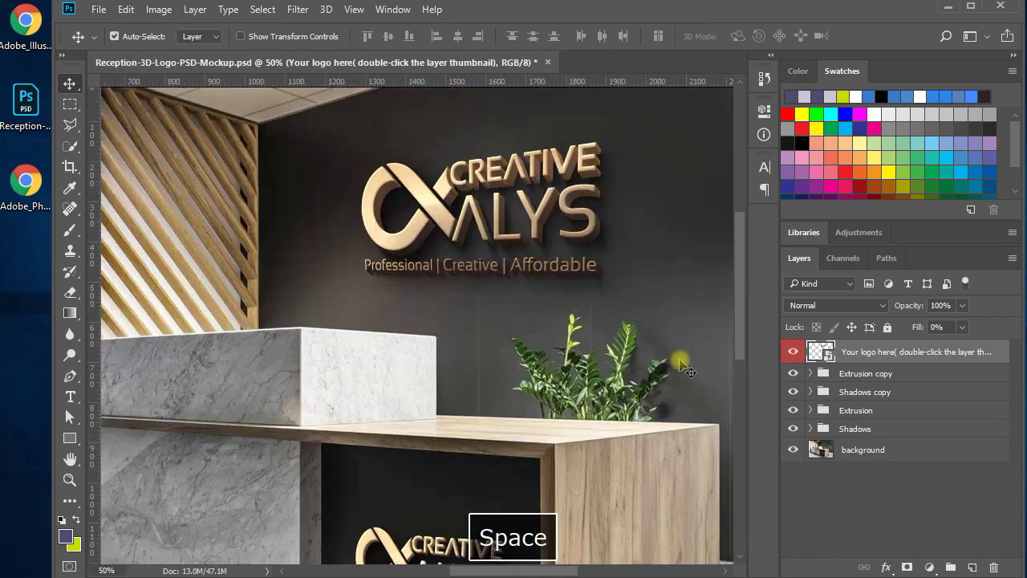
{"action": "left_click_drag", "start_coordinate": [655, 347], "coordinate": [642, 381]}
{"action": "key", "text": "ctrl+minus"}
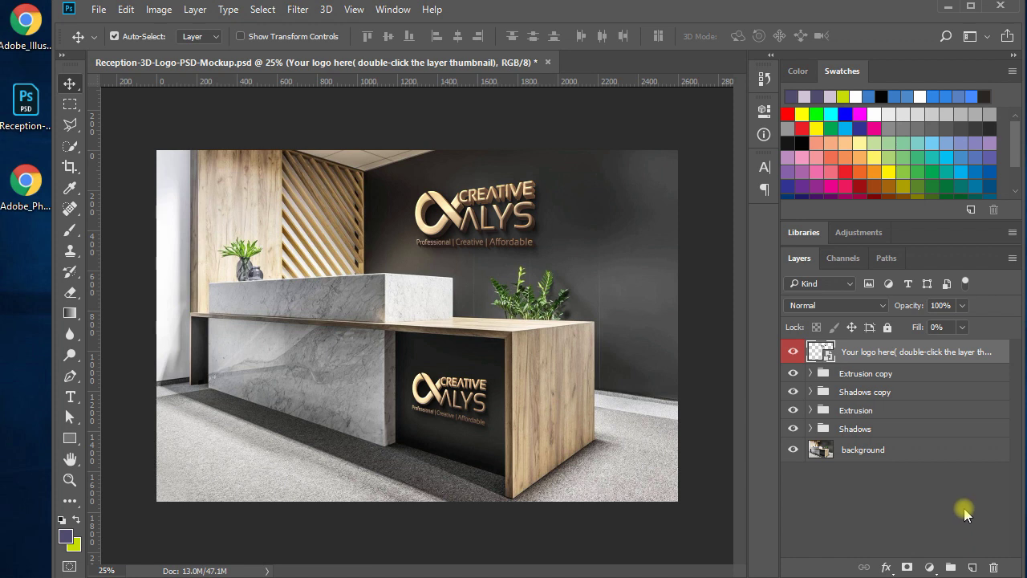
{"action": "key", "text": "ctrl+0"}
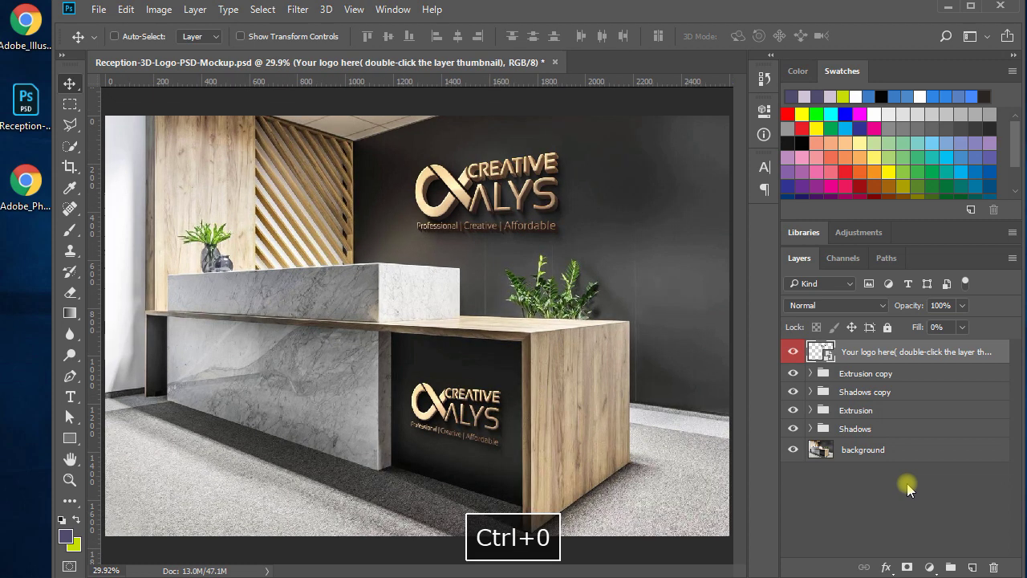
{"action": "key", "text": "ctrl+minus"}
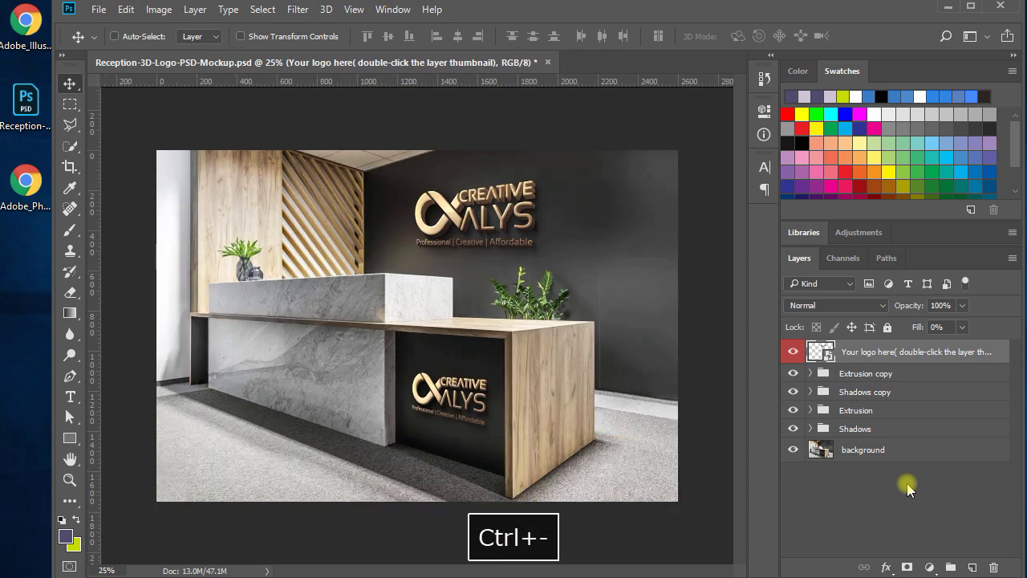
{"action": "key", "text": "ctrl+0"}
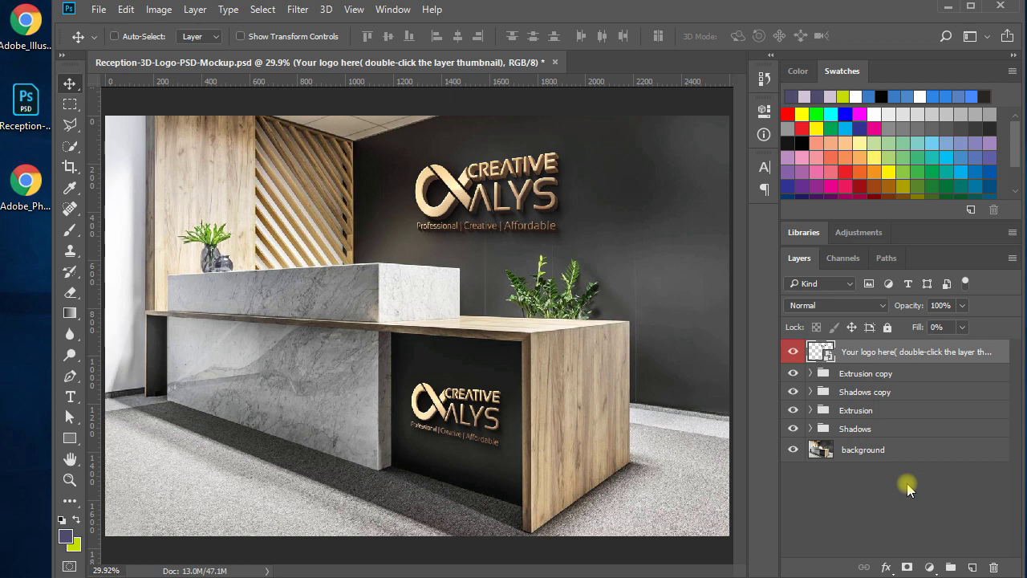
{"action": "key", "text": "ctrl+minus"}
{"action": "key", "text": "ctrl"}
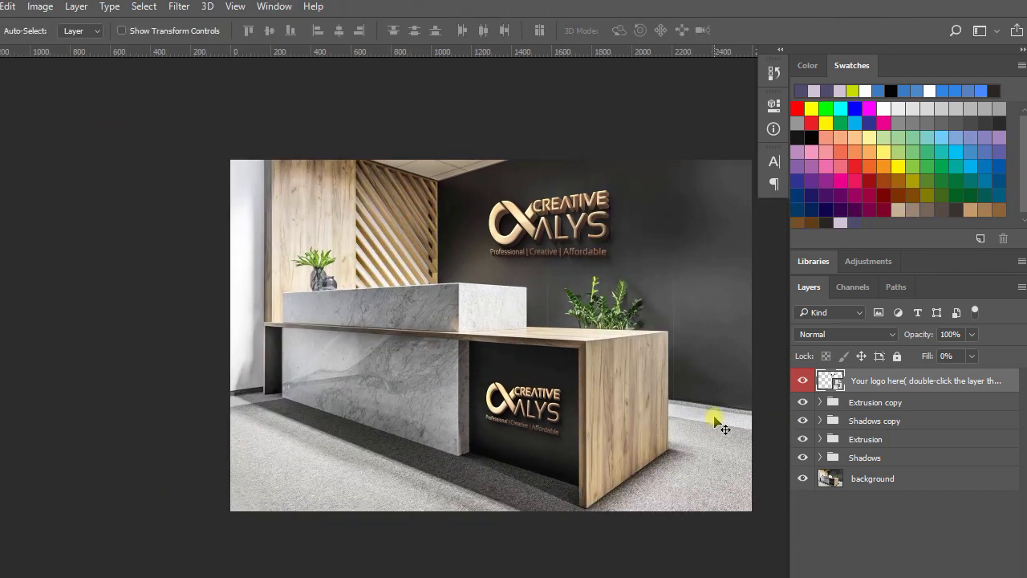
Preview the mockup in full screen, inspect both Creative Alys logos at 50% zoom, and return to the standard view at 25%
{"action": "key", "text": "f"}
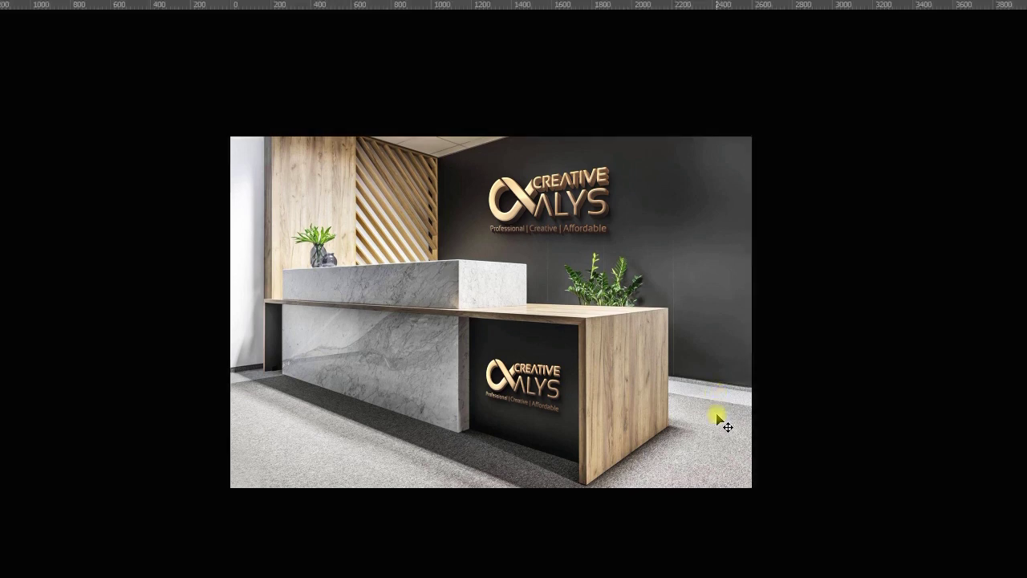
{"action": "key", "text": "ctrl"}
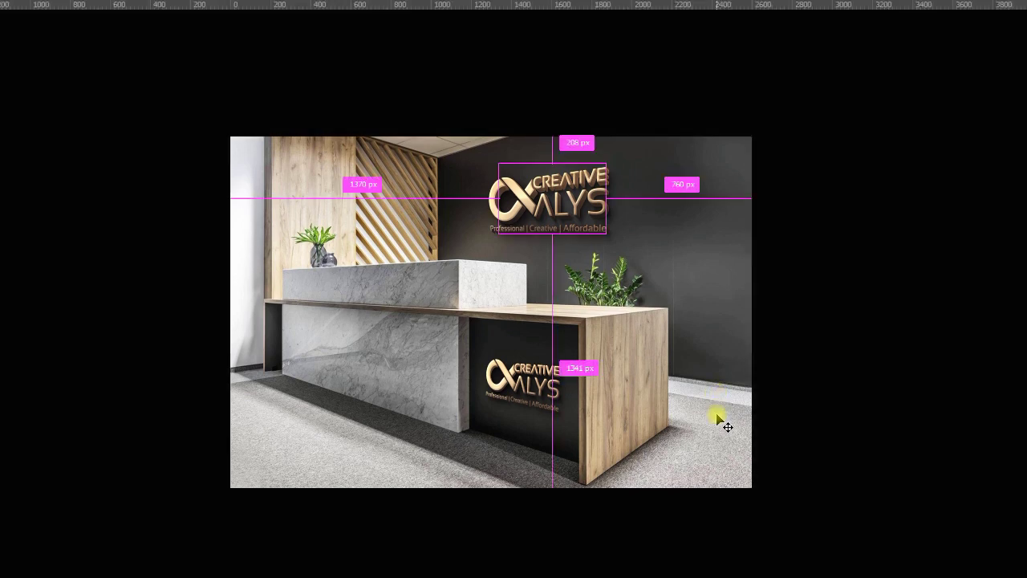
{"action": "key", "text": "ctrl+0"}
{"action": "key", "text": "ctrl+minus"}
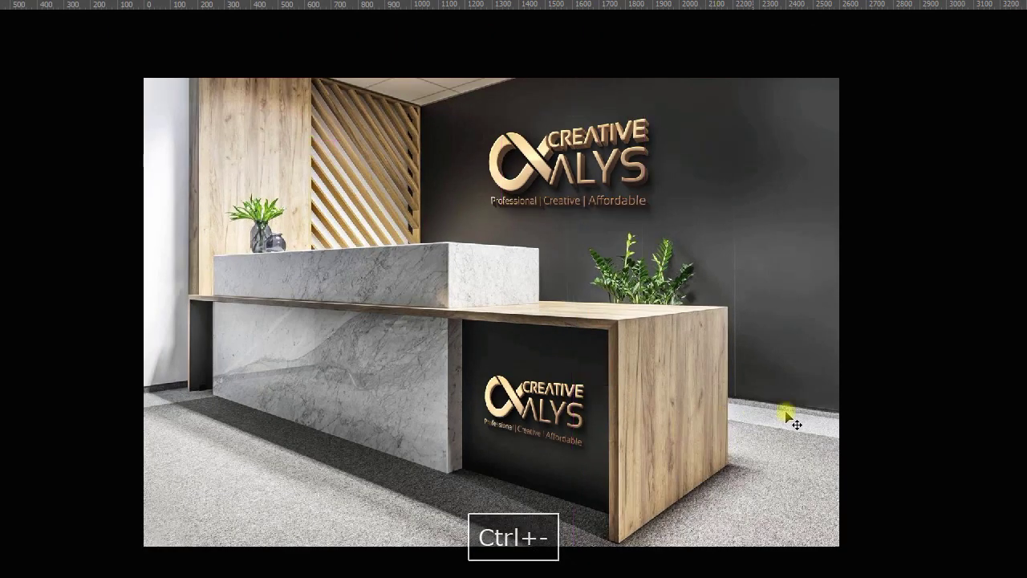
{"action": "key", "text": "ctrl+equal"}
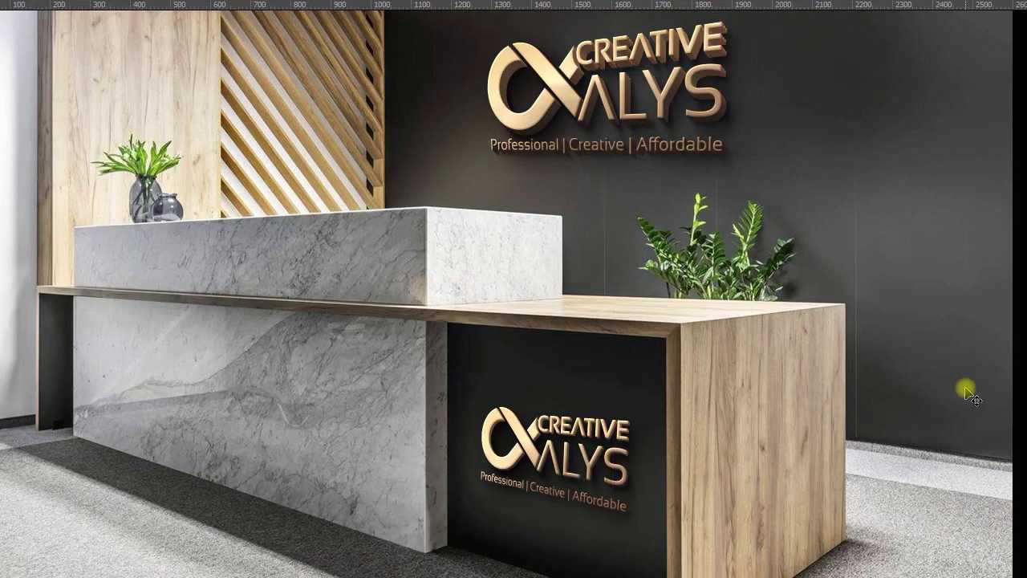
{"action": "key", "text": "space"}
{"action": "mouse_move", "coordinate": [867, 386]}
{"action": "left_mouse_down"}
{"action": "mouse_move", "coordinate": [869, 369]}
{"action": "mouse_move", "coordinate": [872, 388]}
{"action": "left_mouse_up"}
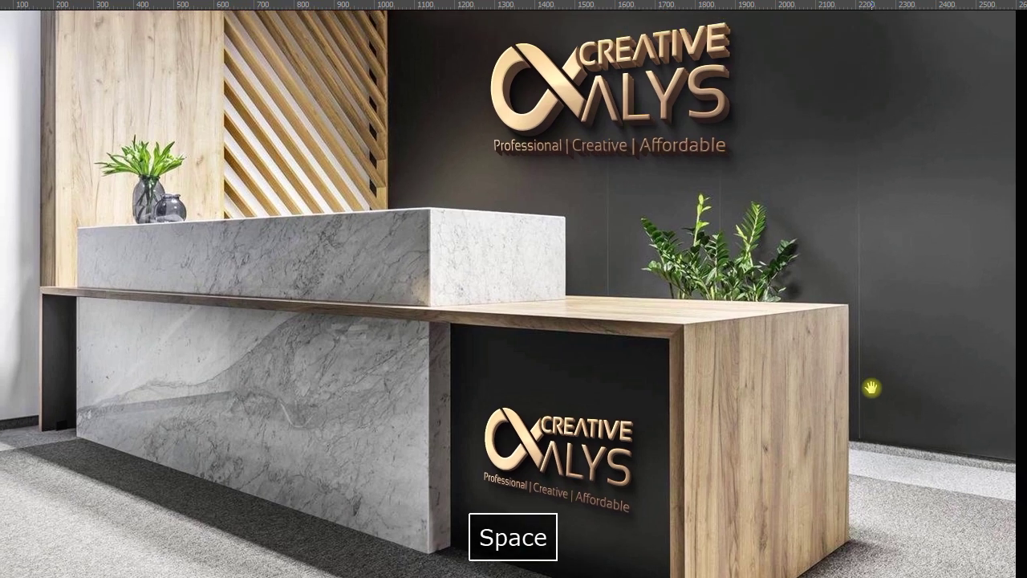
{"action": "left_click_drag", "start_coordinate": [872, 388], "coordinate": [868, 388]}
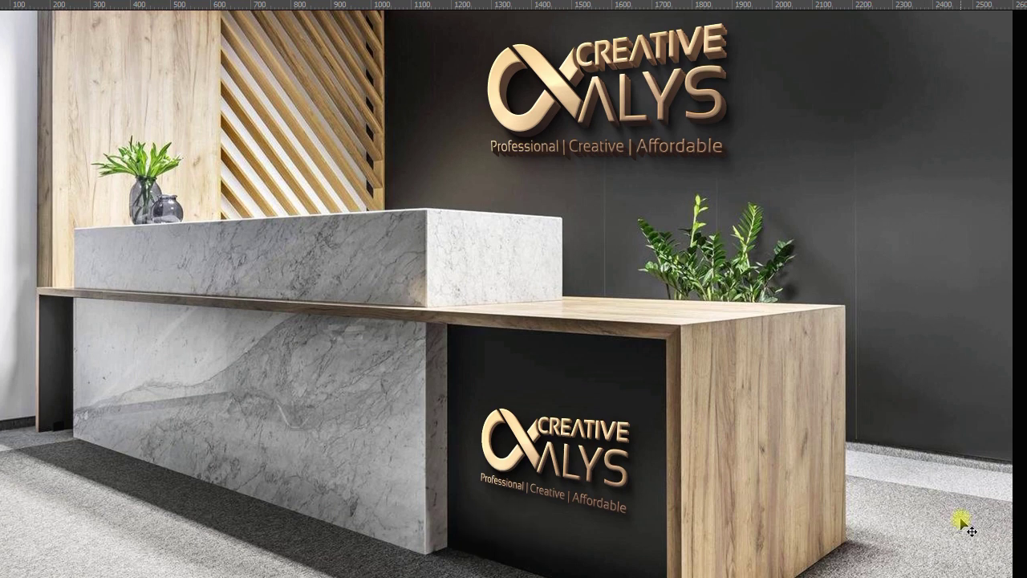
{"action": "key", "text": "f"}
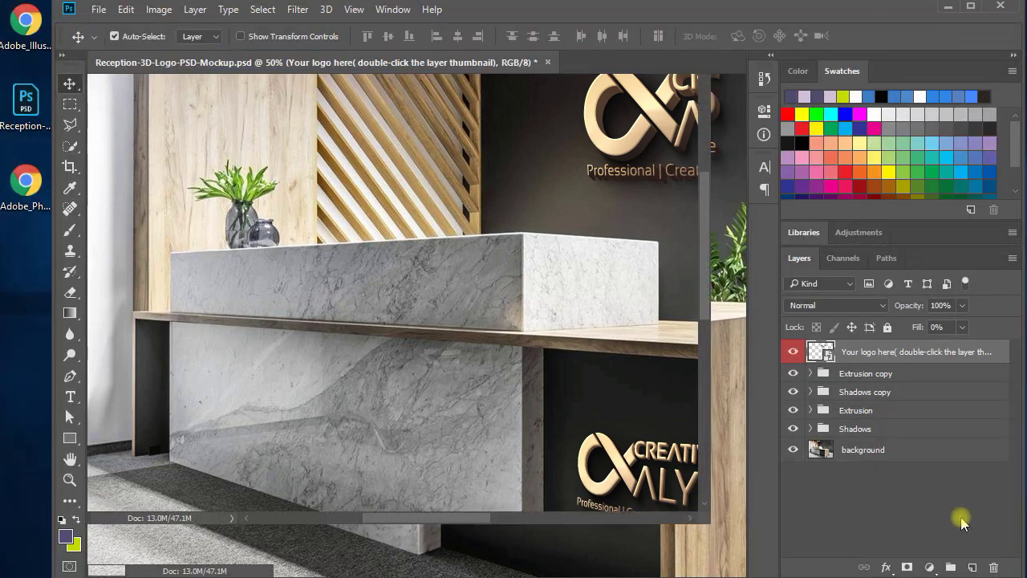
{"action": "key", "text": "ctrl+minus"}
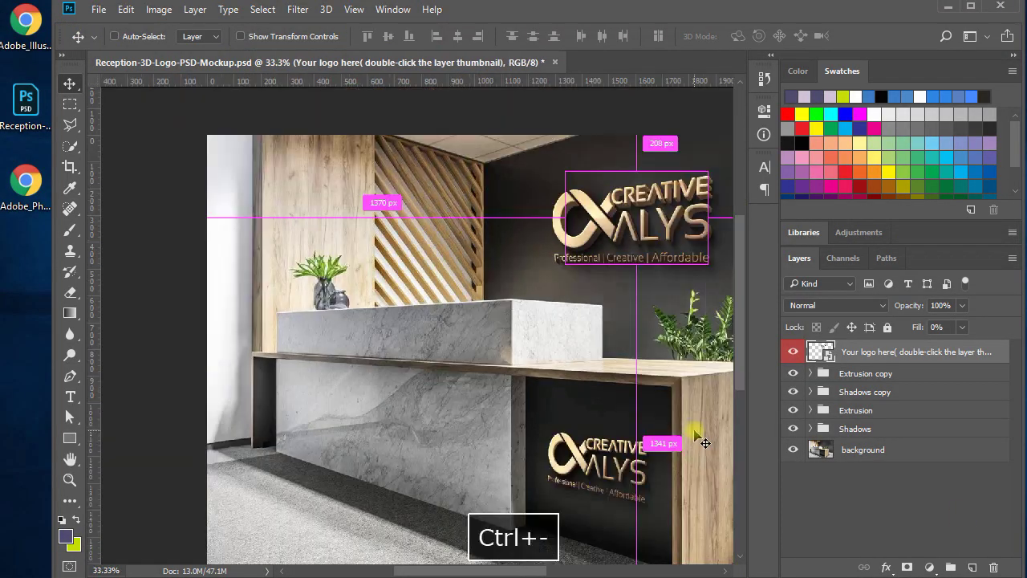
{"action": "key", "text": "ctrl+minus"}
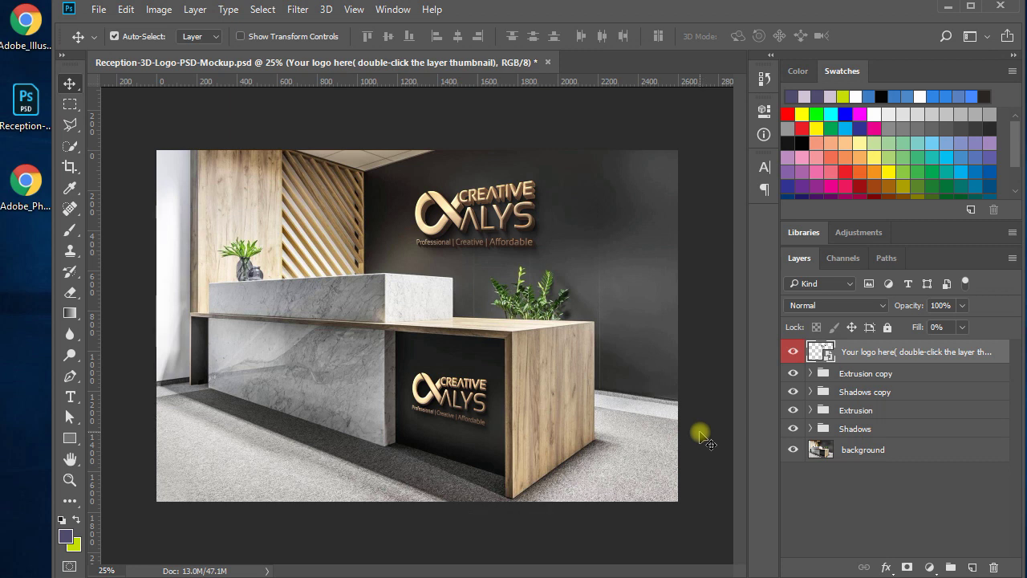